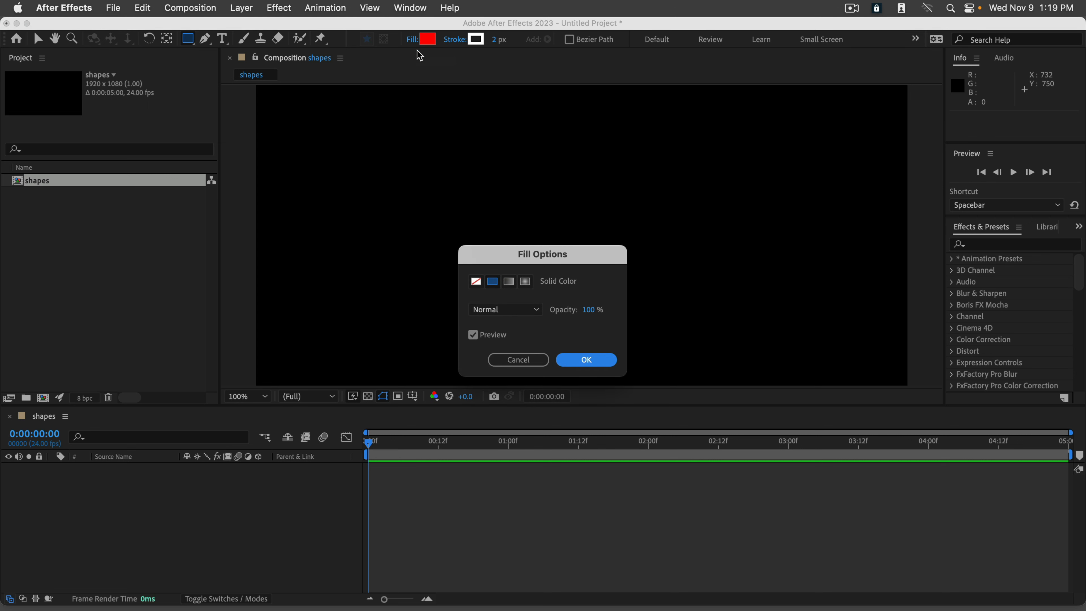
Step: Draw a rectangle about 880 by 450 px near the composition's center with no fill and a 7 px white stroke
left_click(481, 278)
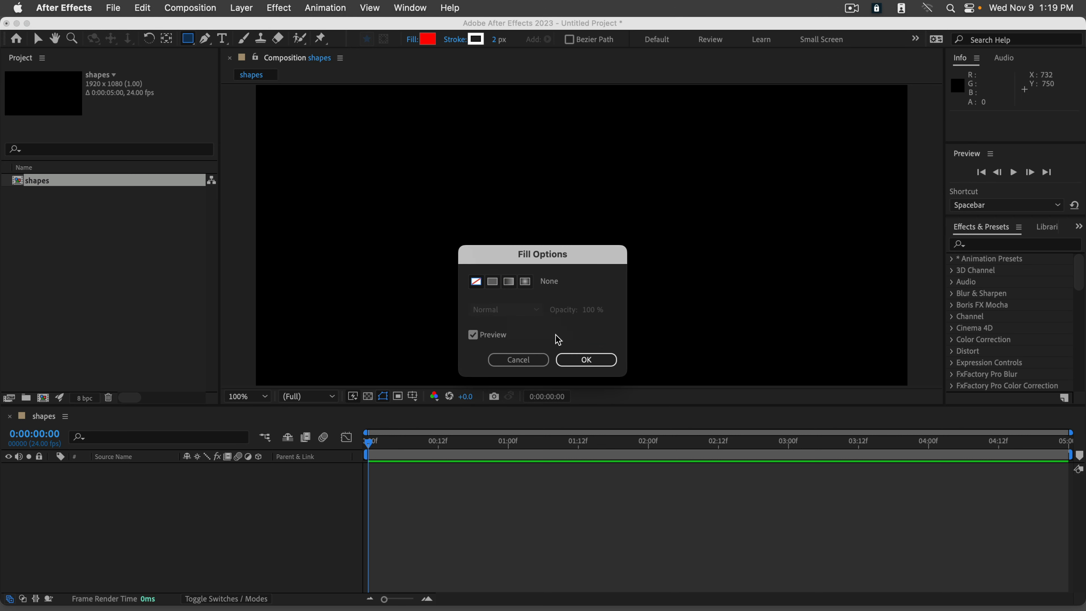
left_click(584, 359)
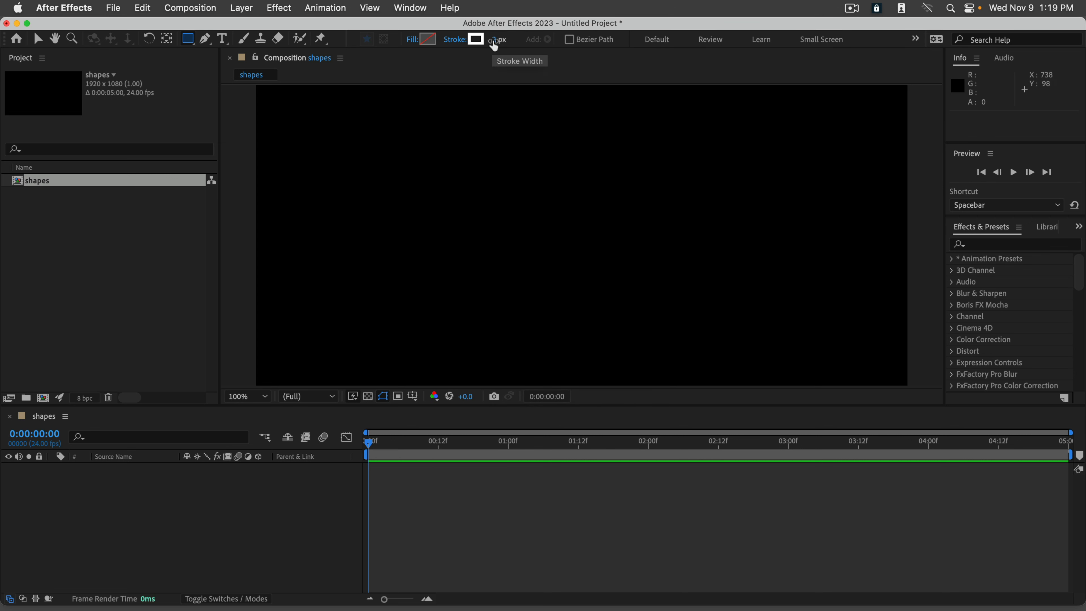
left_click(188, 43)
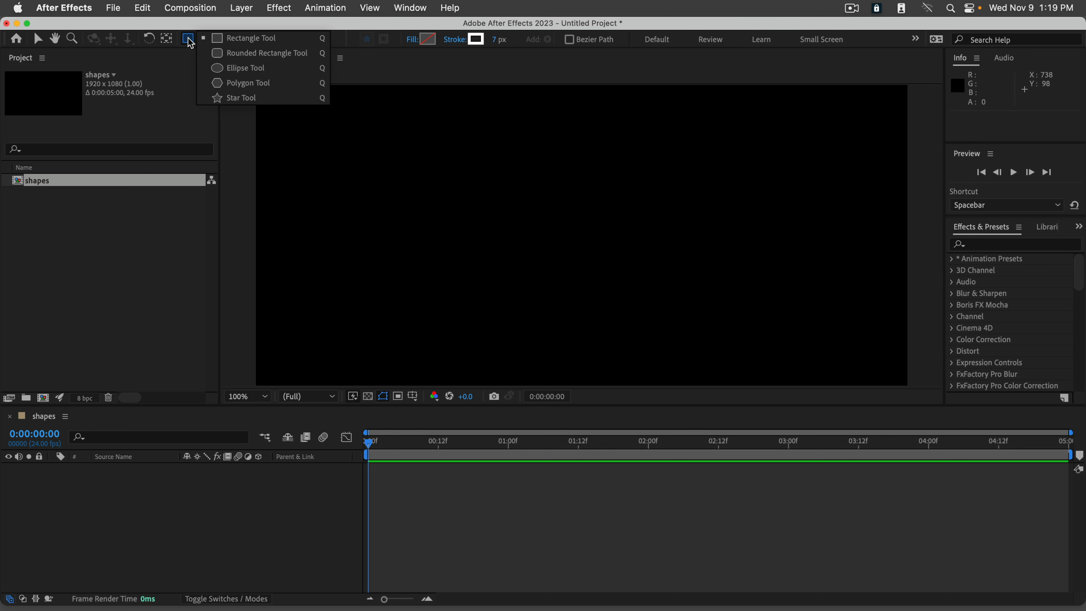
left_click(255, 42)
scroll(477, 242, "down", 2)
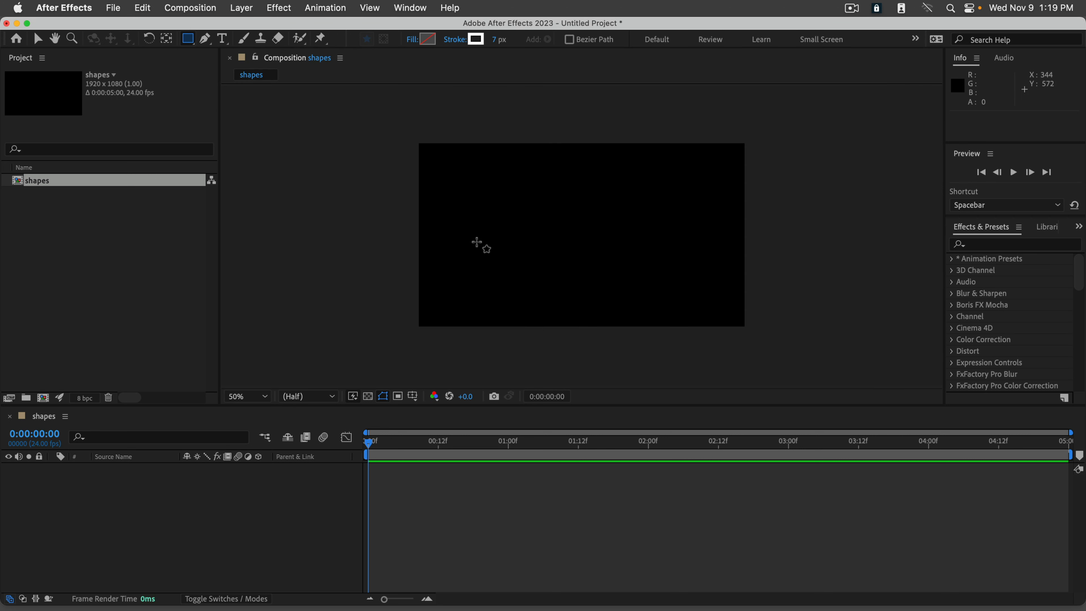
scroll(500, 218, "up", 2)
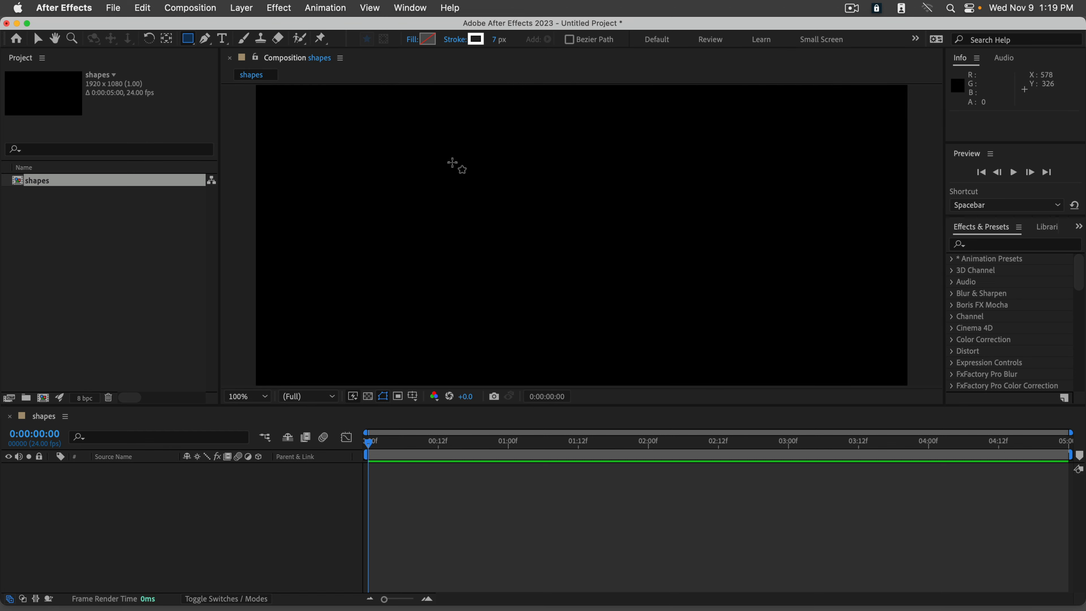
left_click_drag(449, 158, 749, 311)
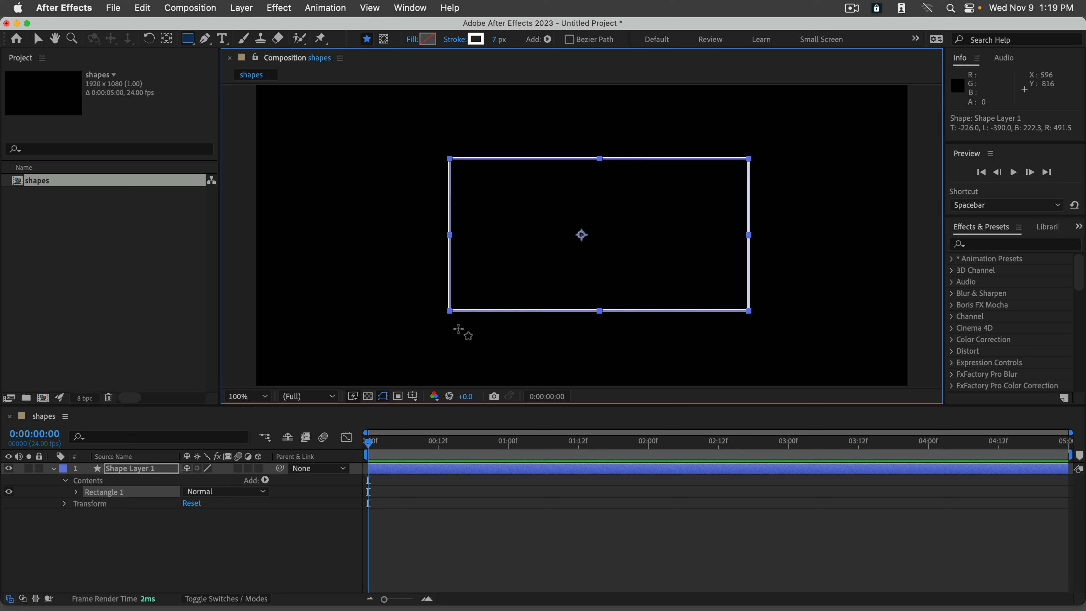
left_click(40, 40)
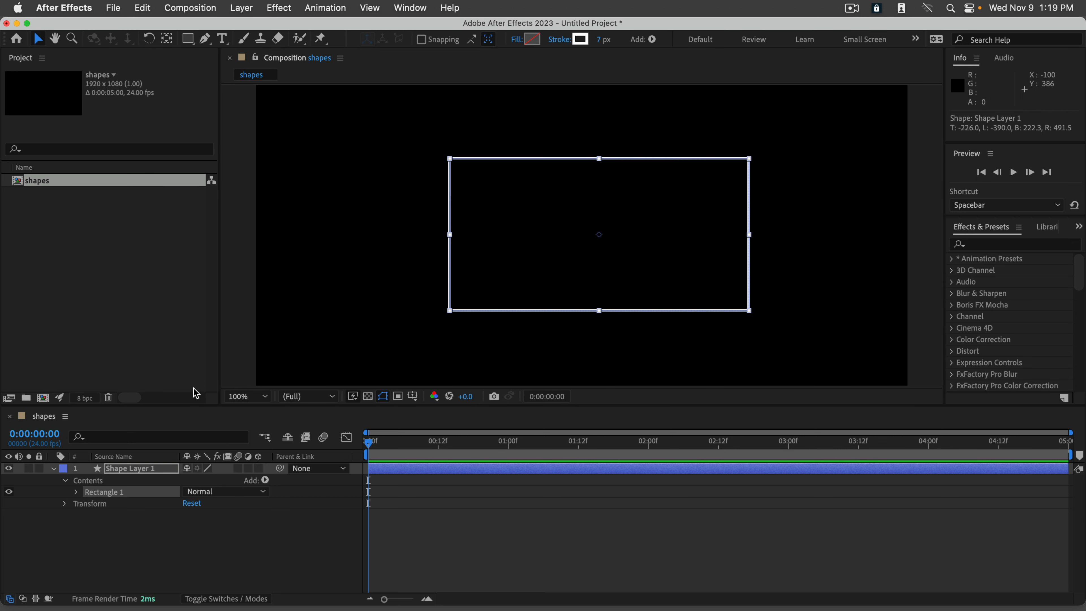
Step: Add Trim Paths to the rectangle and expand its properties
left_click(265, 481)
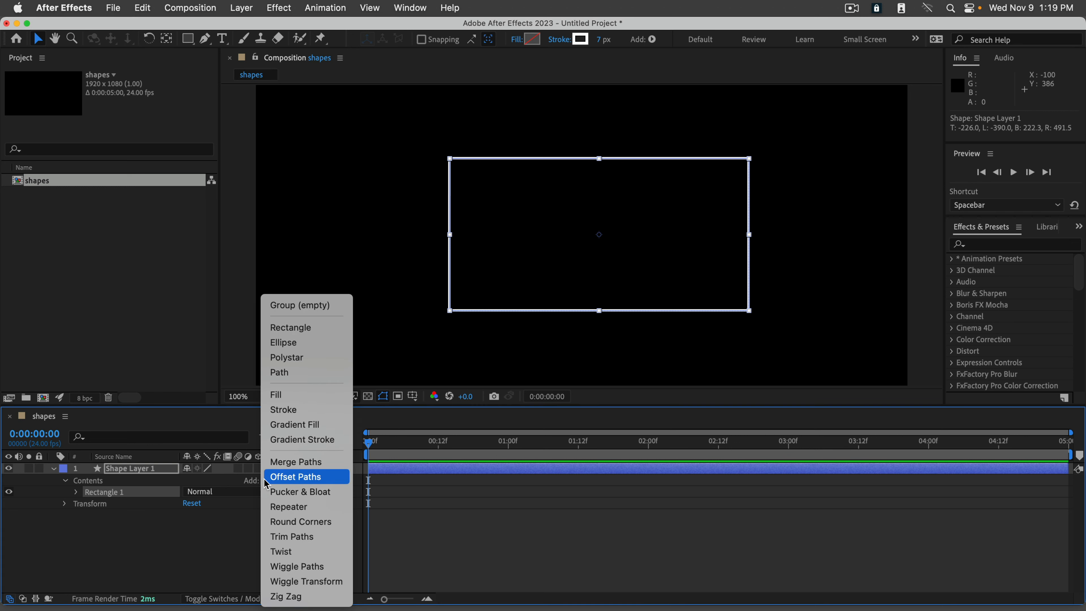
left_click(291, 537)
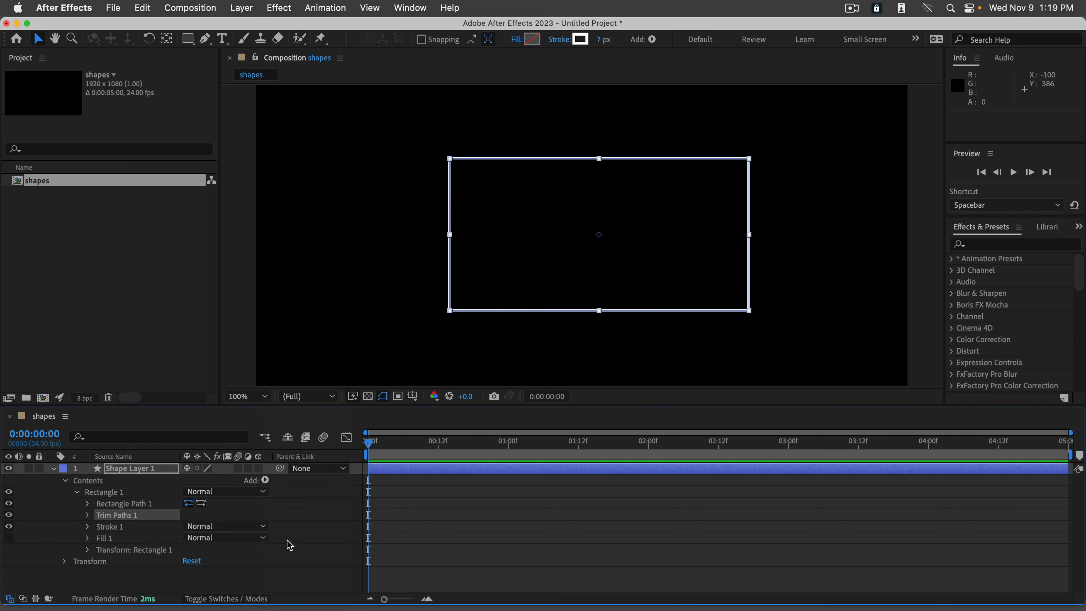
left_click(87, 515)
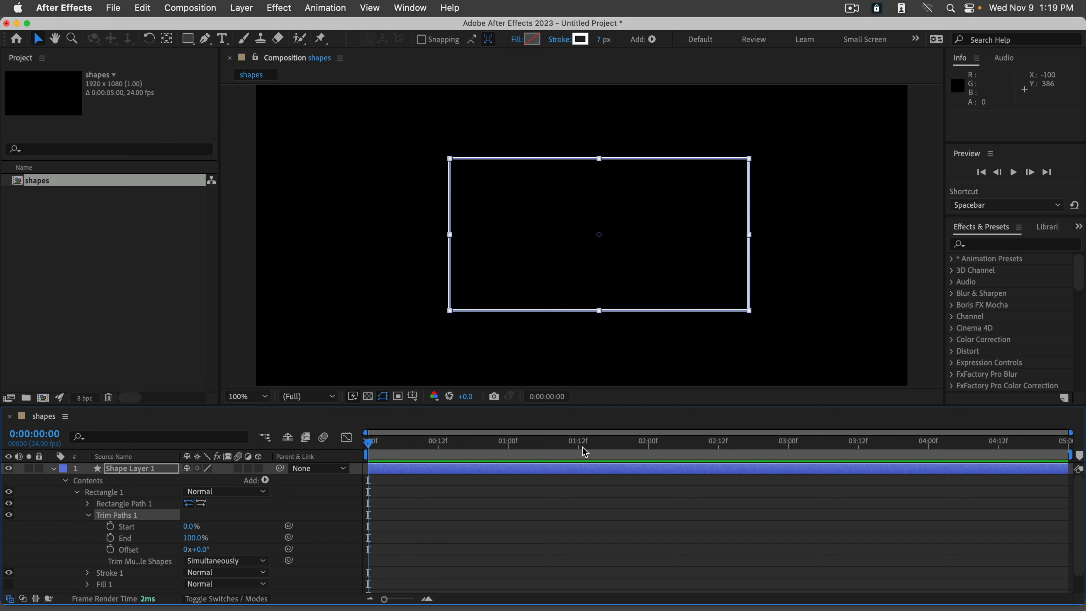
Step: Keyframe the Trim Paths End from 0% at 0:00:00:00 to 100% at 0:00:01:00 and preview the animation
left_click_drag(582, 449, 508, 450)
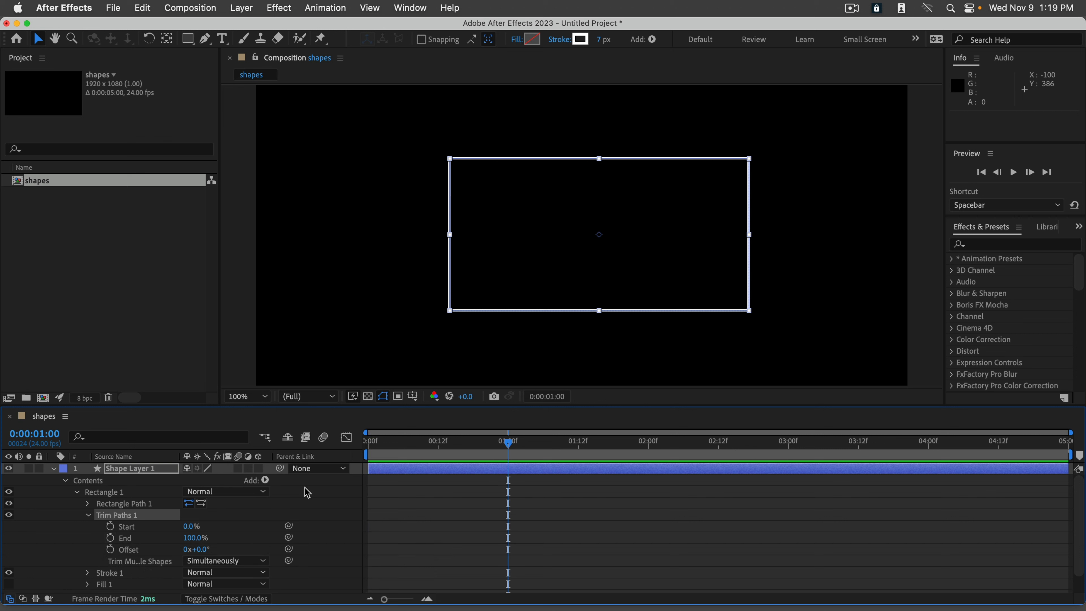
left_click(110, 537)
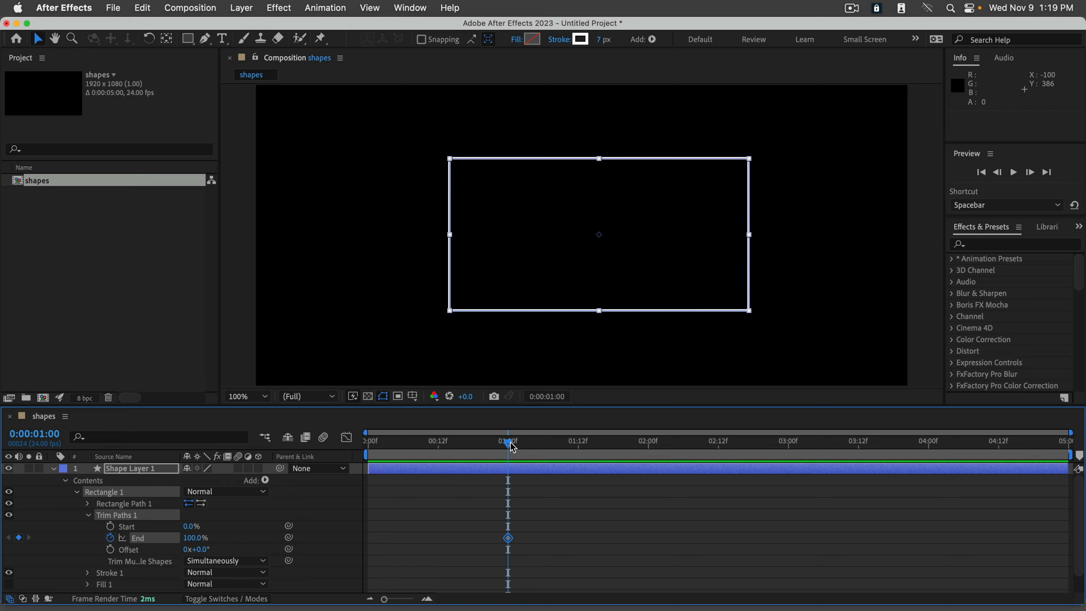
left_click_drag(512, 447, 368, 447)
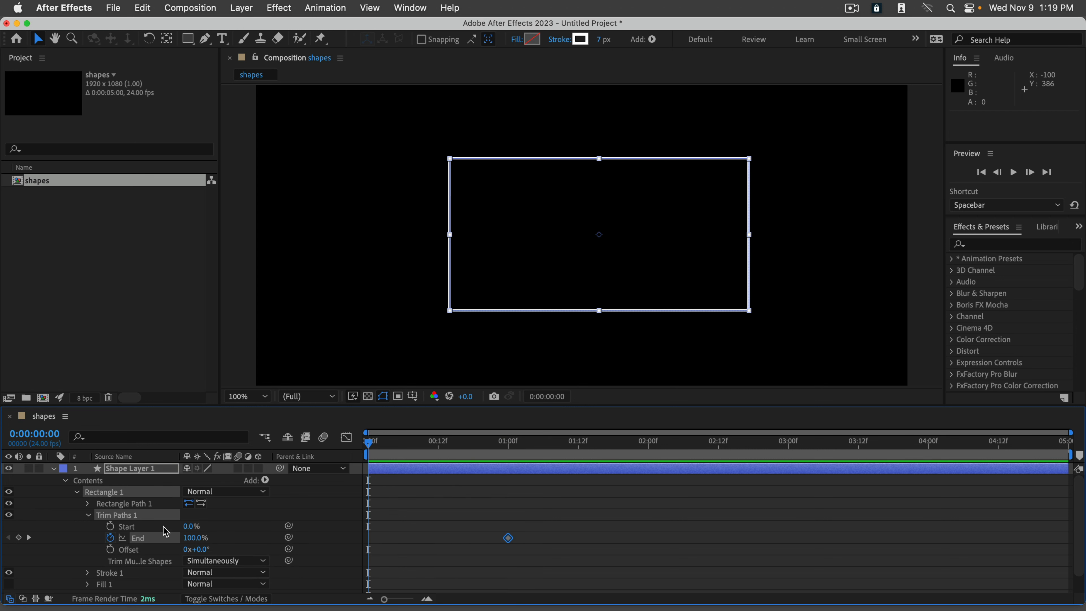
left_click(191, 537)
type("0")
key("Return")
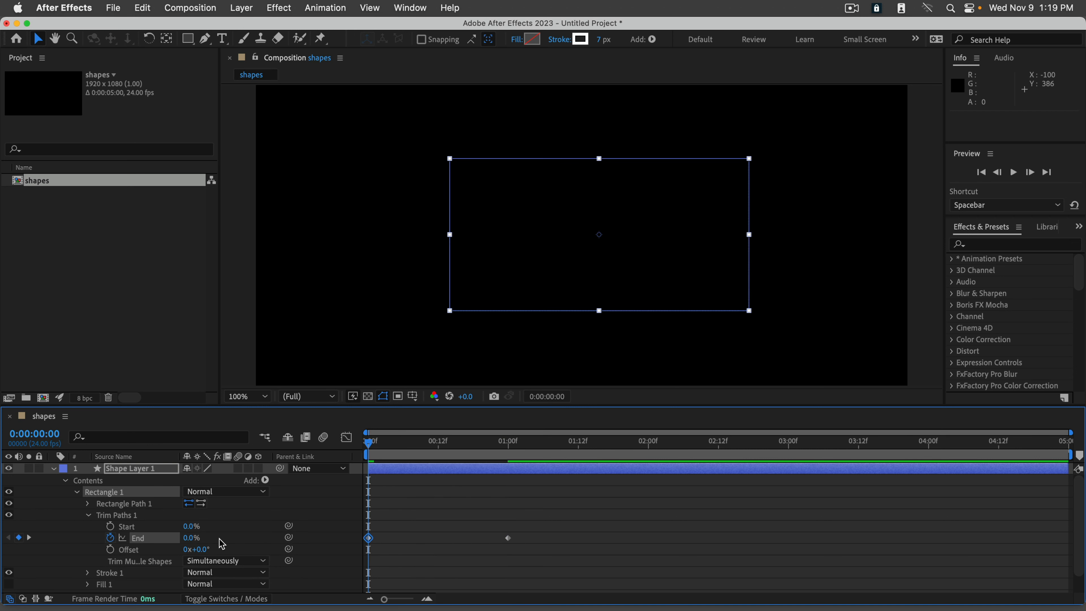
key("space")
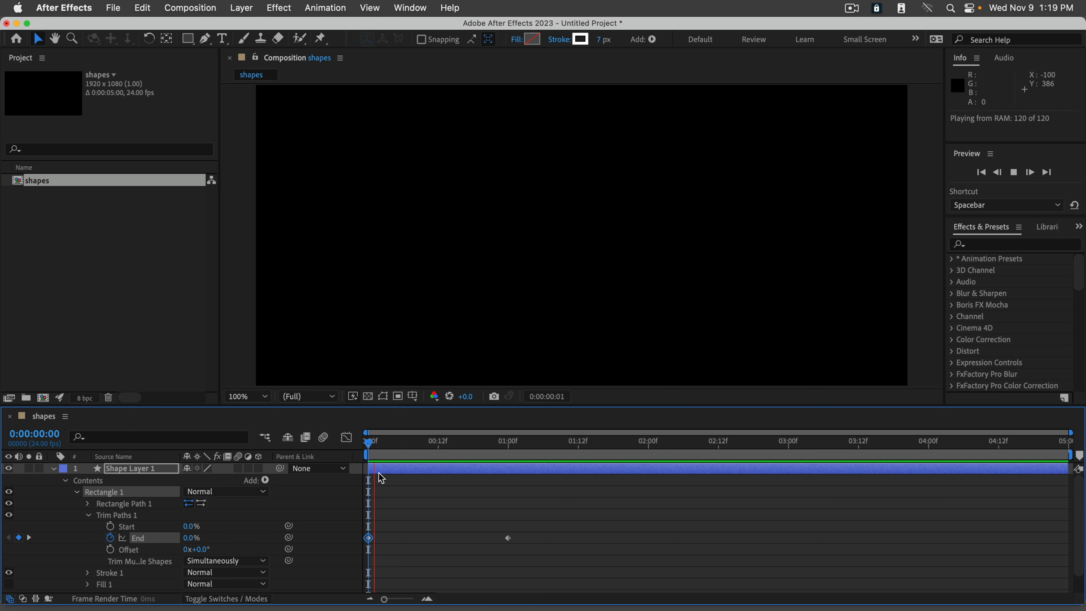
key("space")
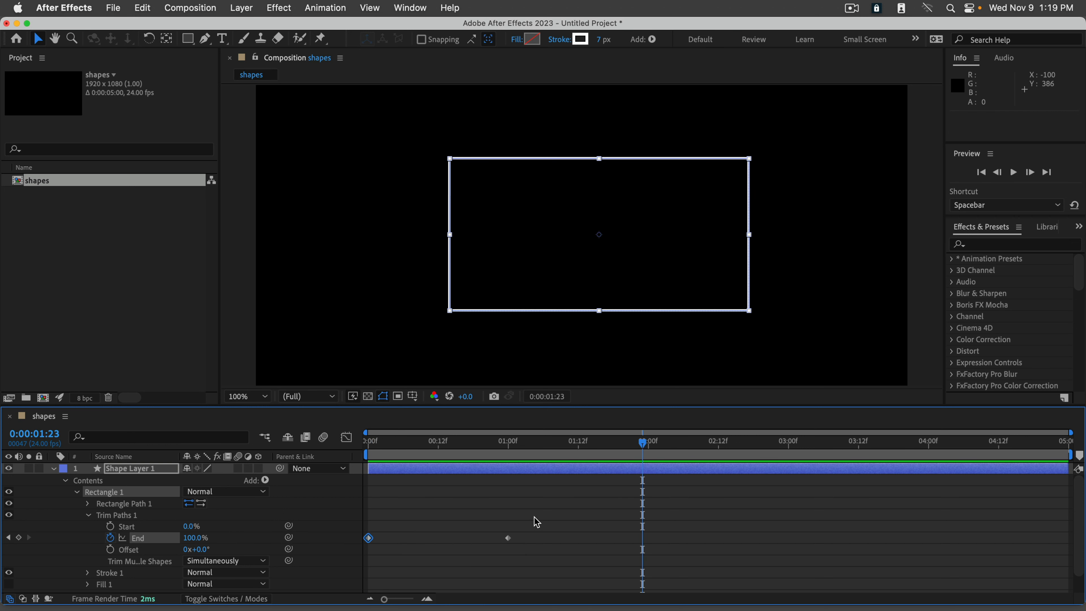
Step: Apply Easy Ease to both Trim Paths End keyframes
left_click_drag(534, 515, 311, 584)
right_click(508, 542)
mouse_move(569, 597)
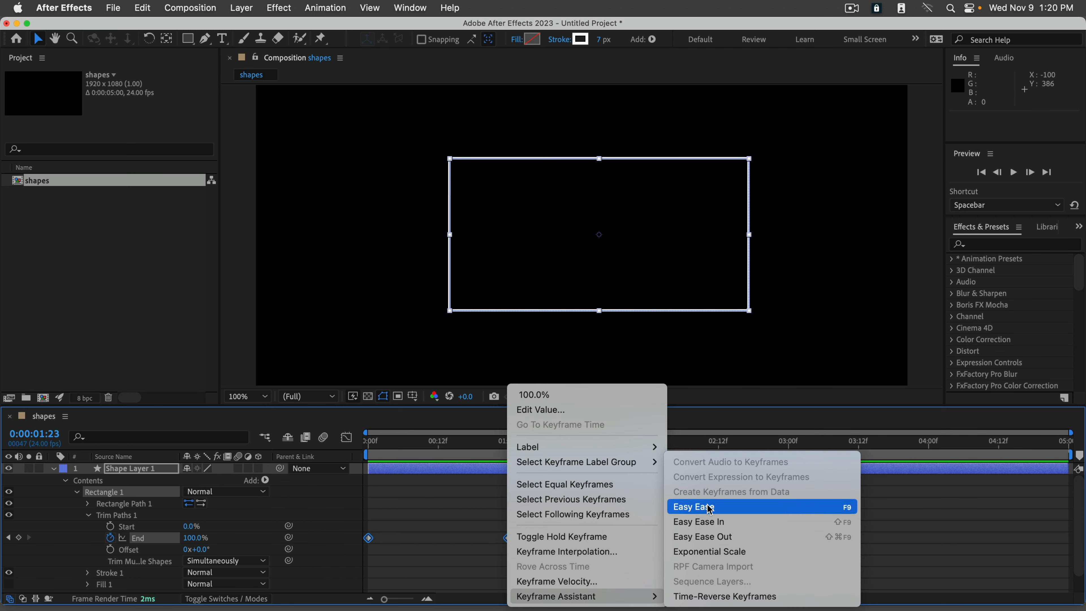
left_click(705, 512)
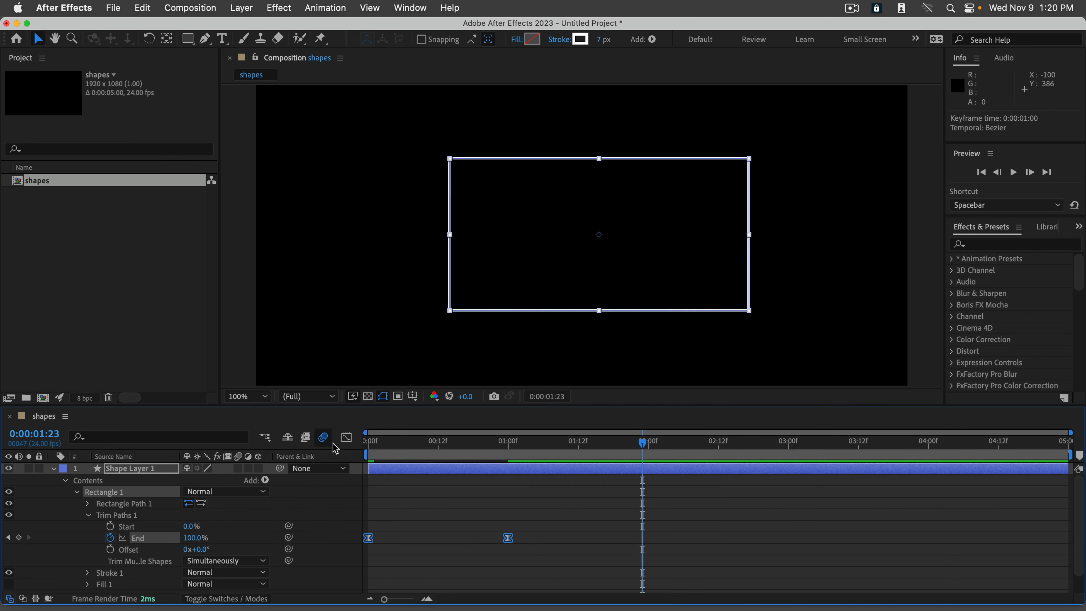
Step: End the work area at 0:00:01:09, enable motion blur for the composition and the shape layer, and preview the result
left_click_drag(629, 450, 590, 447)
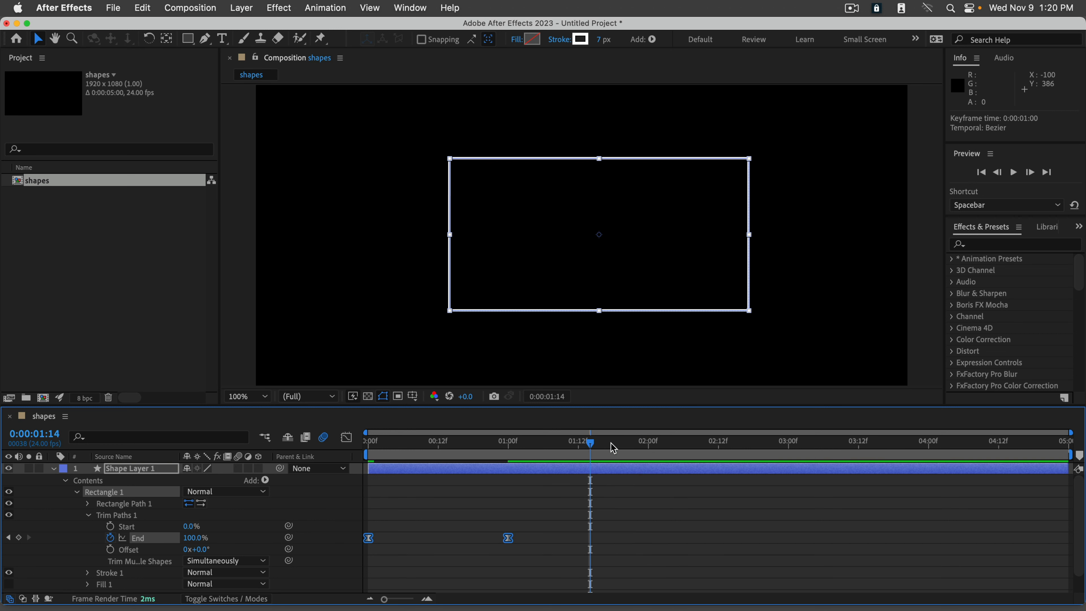
left_click_drag(1069, 454, 255, 446)
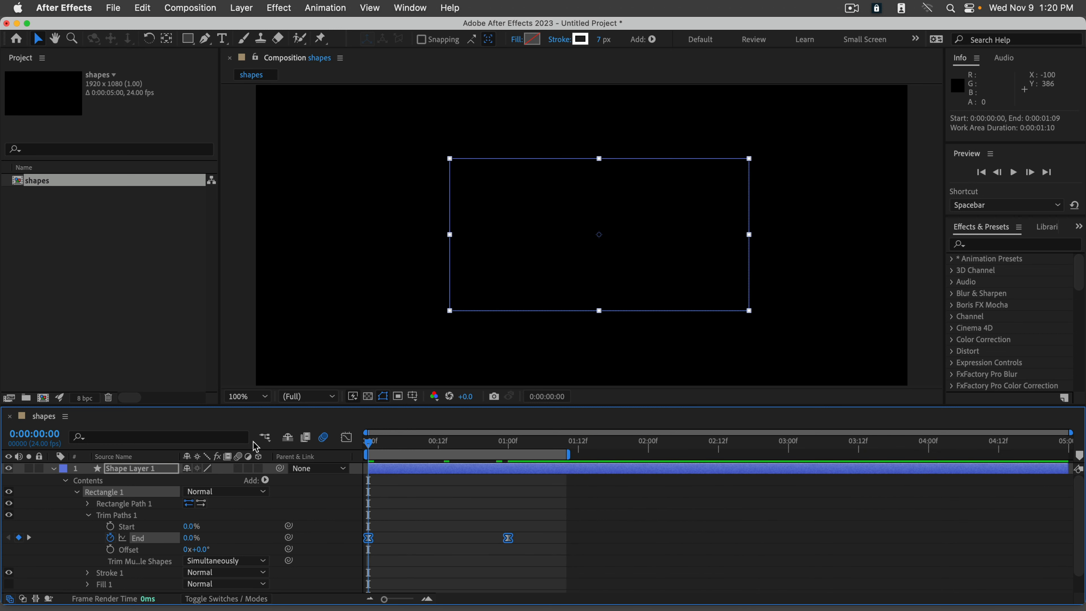
left_click(238, 468)
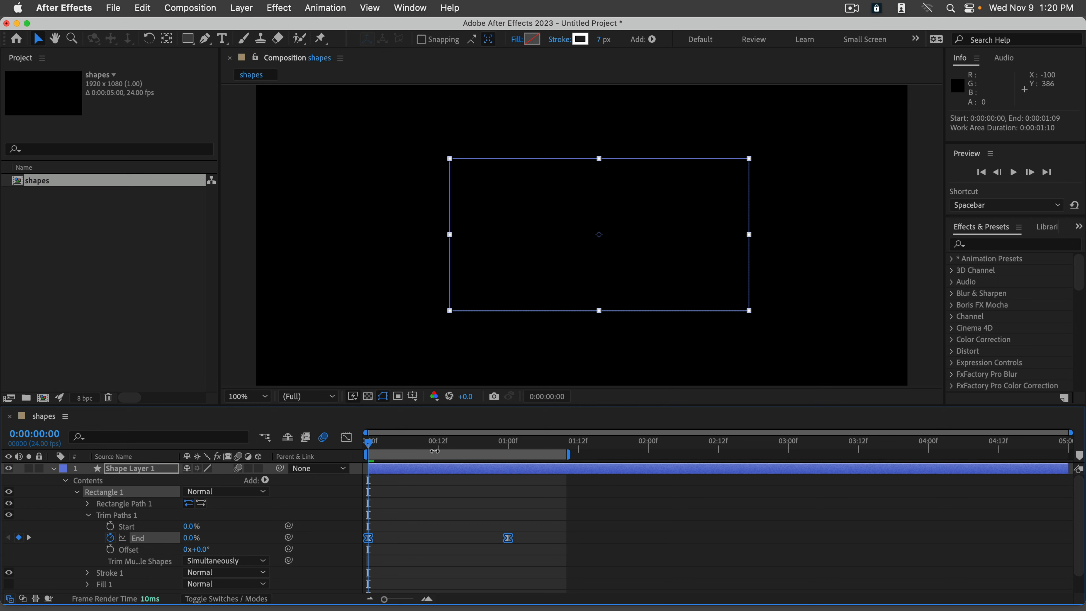
key("space")
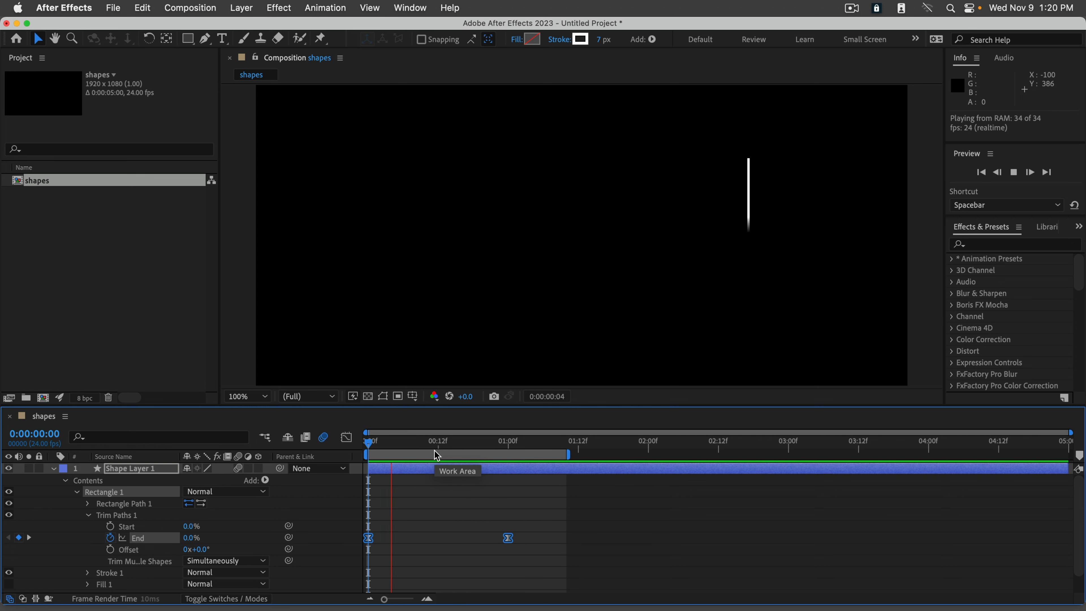
key("space")
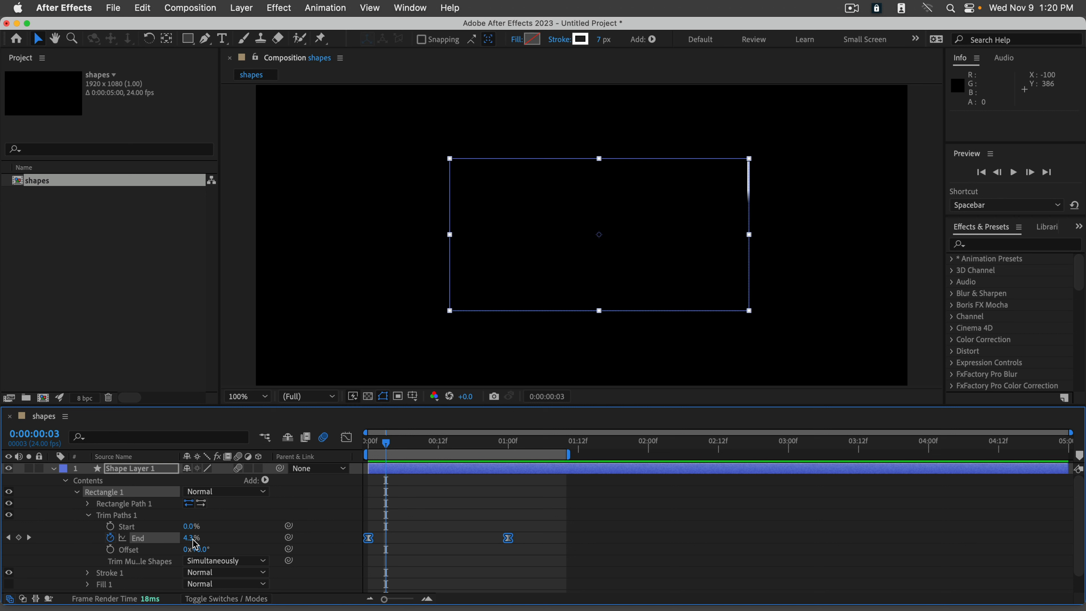
Step: Replace the End animation with keyframes of 50% for both Trim Paths Start and End at 0:00:00:00
left_click(111, 537)
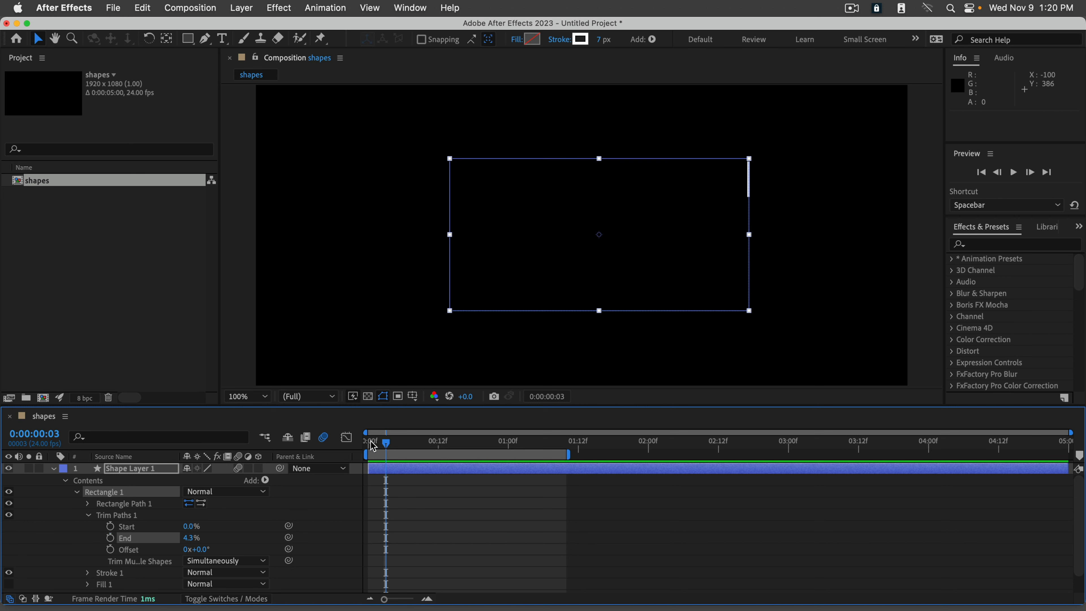
left_click_drag(373, 445, 350, 448)
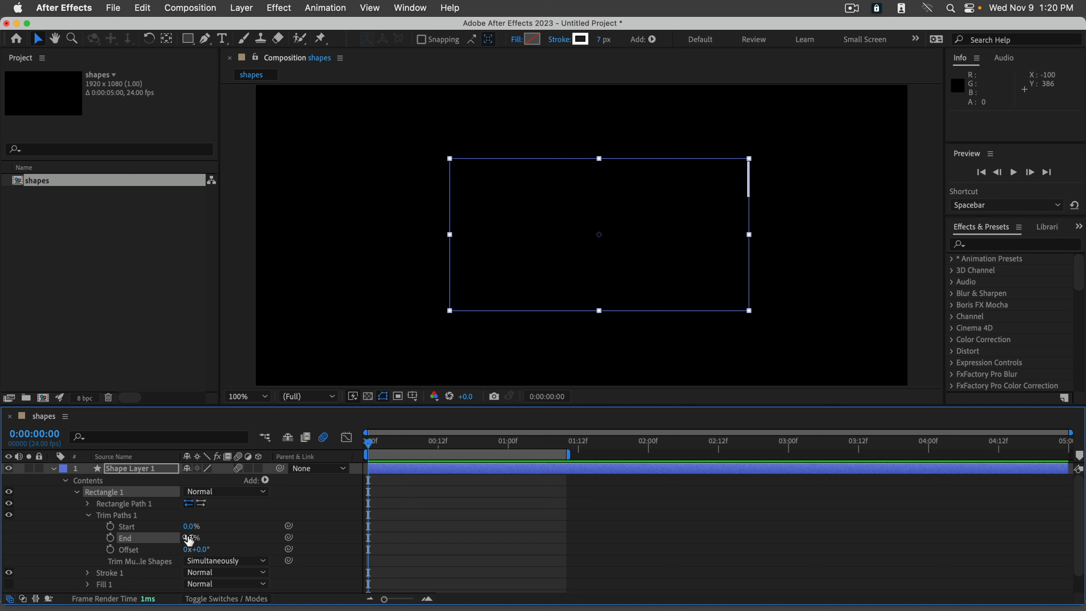
left_click(191, 542)
type("5")
left_click(191, 522)
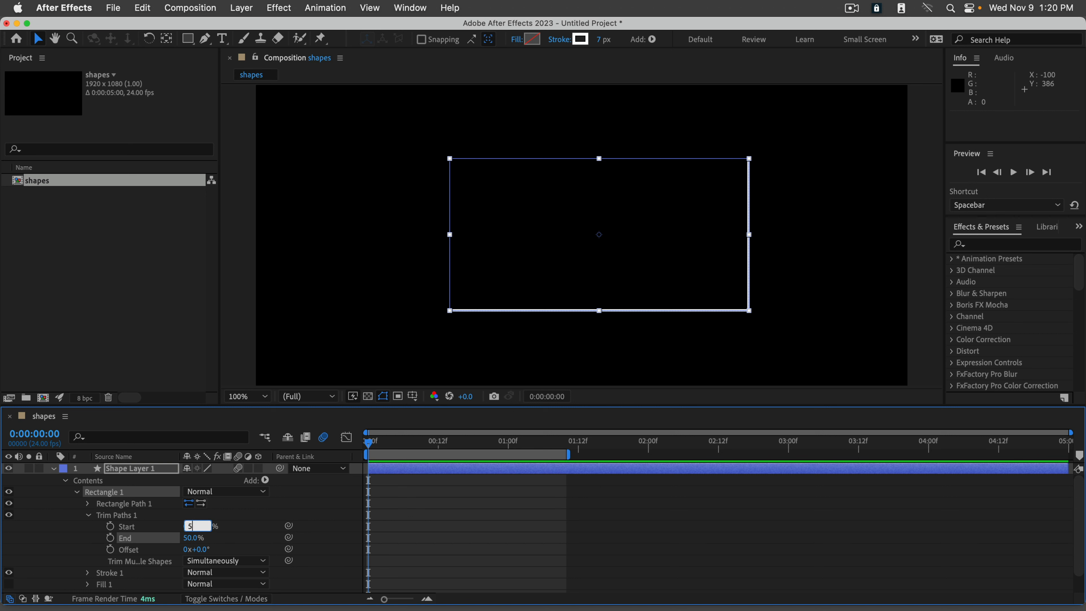
left_click(143, 527)
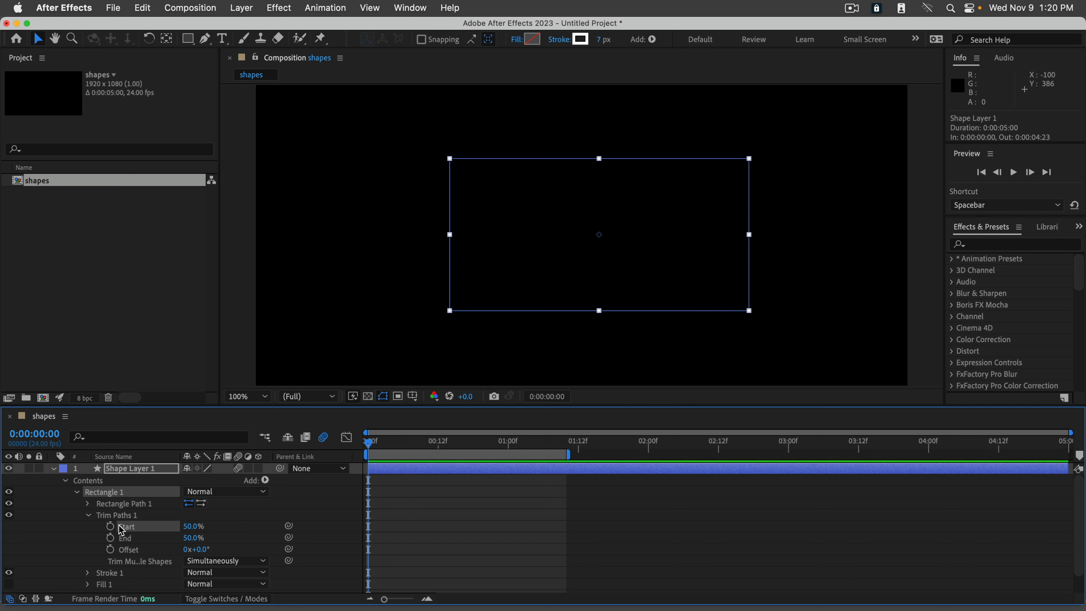
left_click(110, 526)
left_click(110, 538)
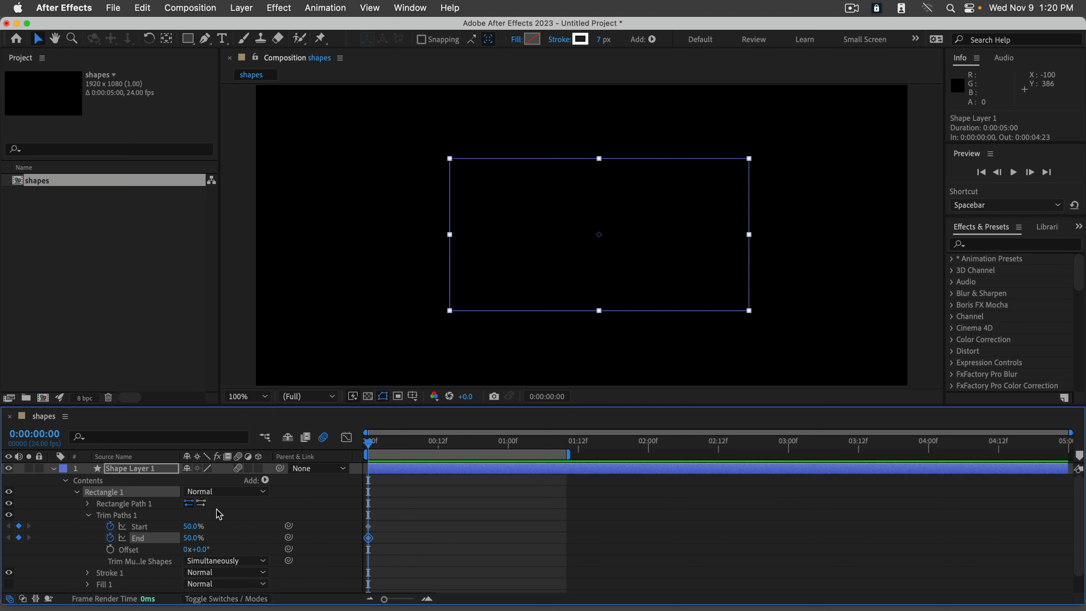
Step: Keyframe Trim Paths Start at 0% and End at 100% at 0:00:01:00, and preview the animation
left_click(507, 441)
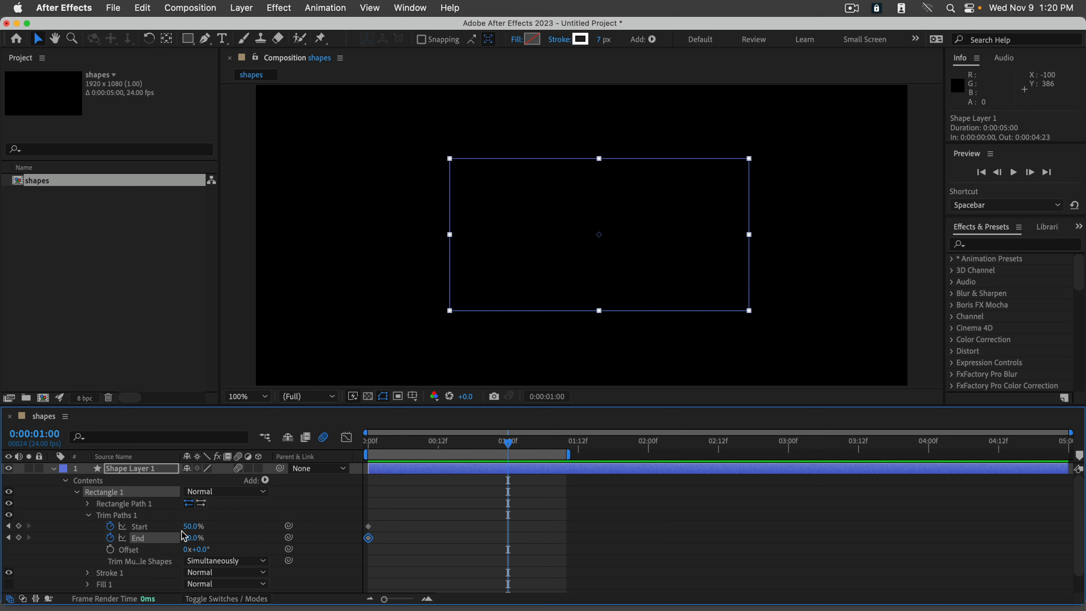
mouse_move(194, 527)
left_mouse_down()
mouse_move(160, 537)
mouse_move(248, 537)
left_mouse_up()
left_click_drag(464, 442, 215, 449)
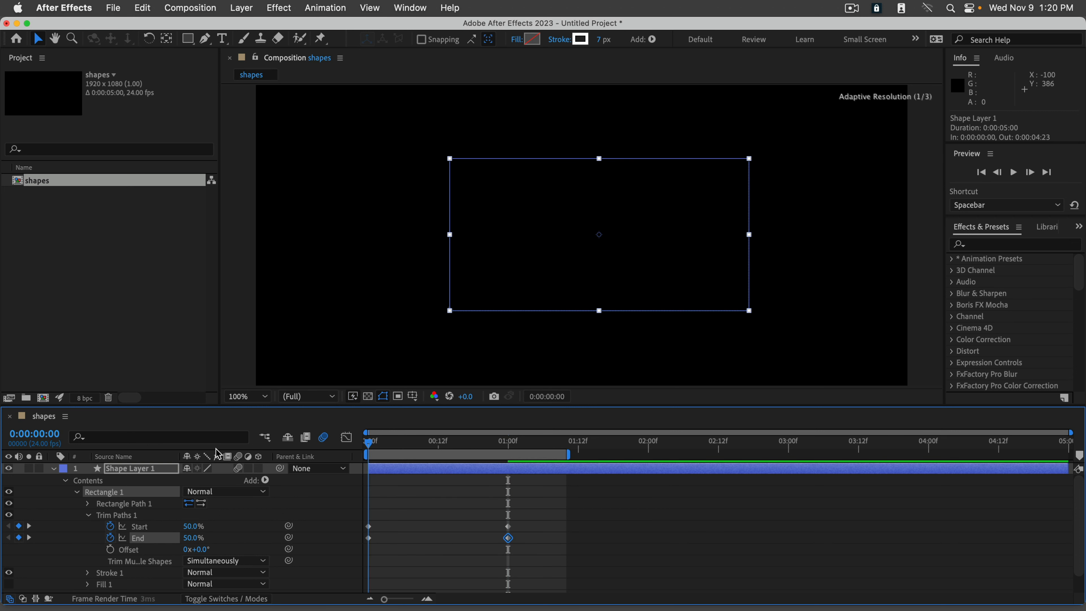
key("space")
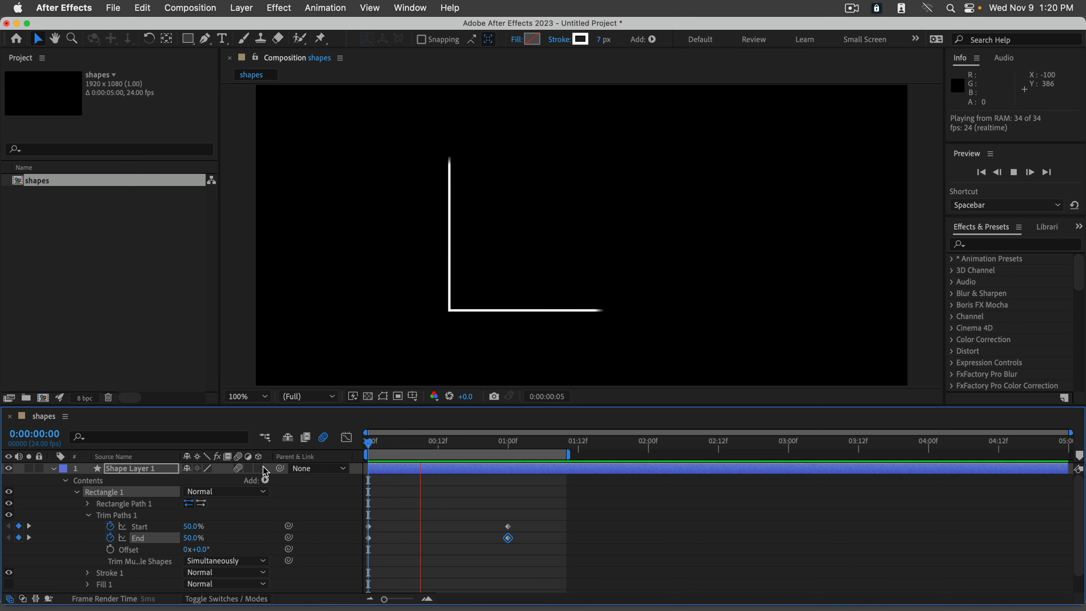
key("space")
Step: Apply Easy Ease to all Trim Paths Start and End keyframes and move the playhead to 0:00:01:02
left_click_drag(541, 496, 357, 569)
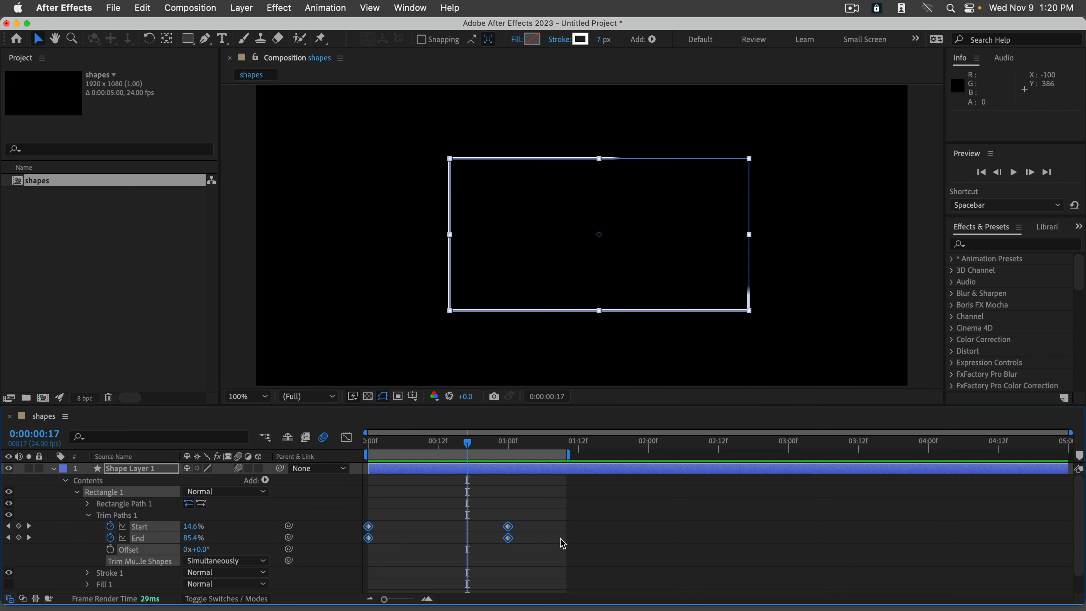
right_click(512, 540)
mouse_move(559, 596)
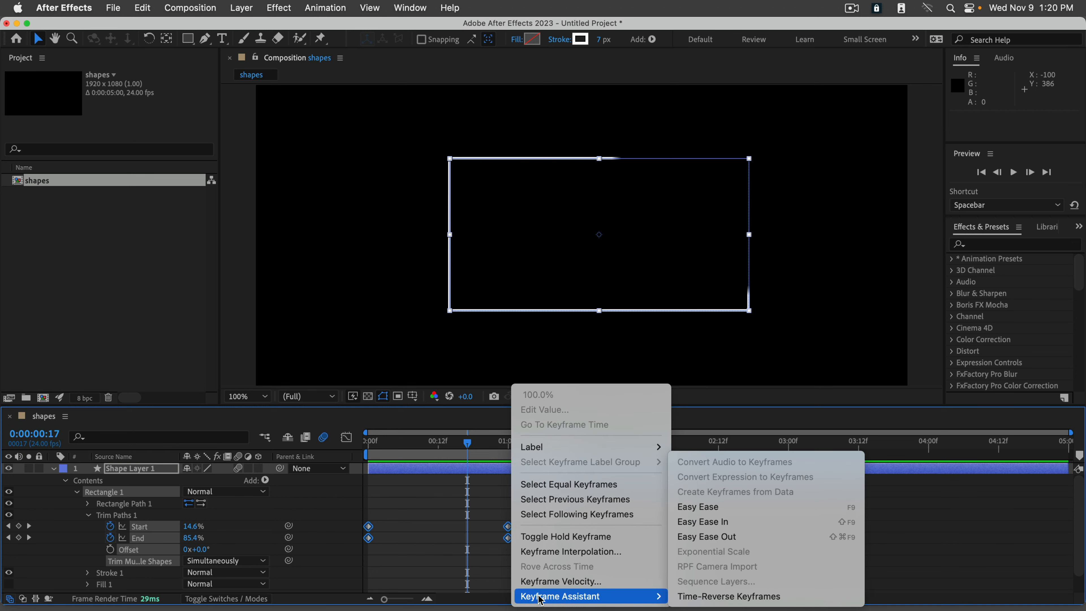
left_click(704, 515)
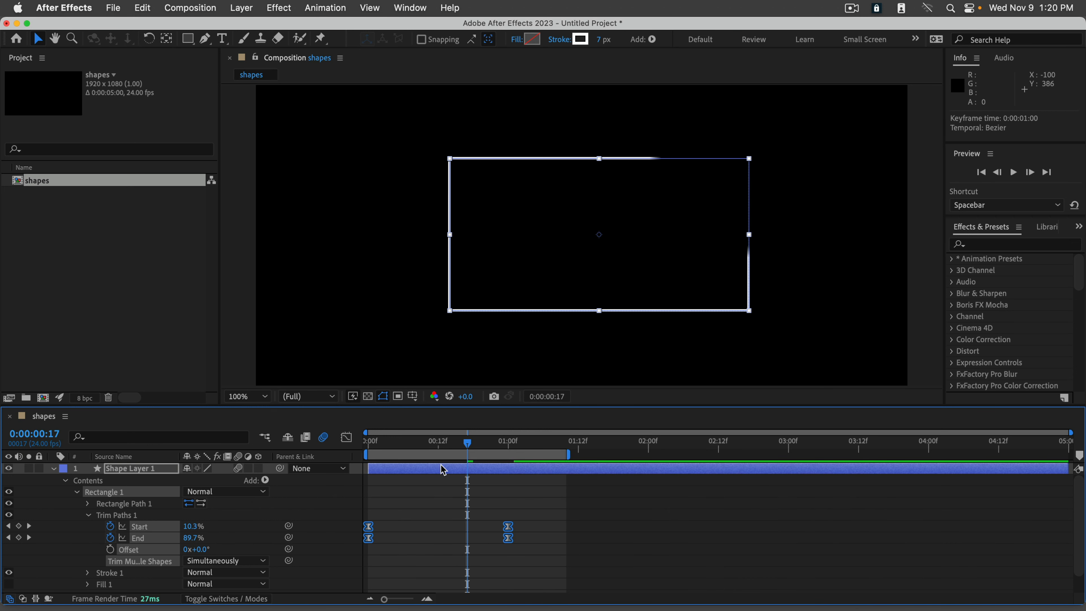
left_click(521, 445)
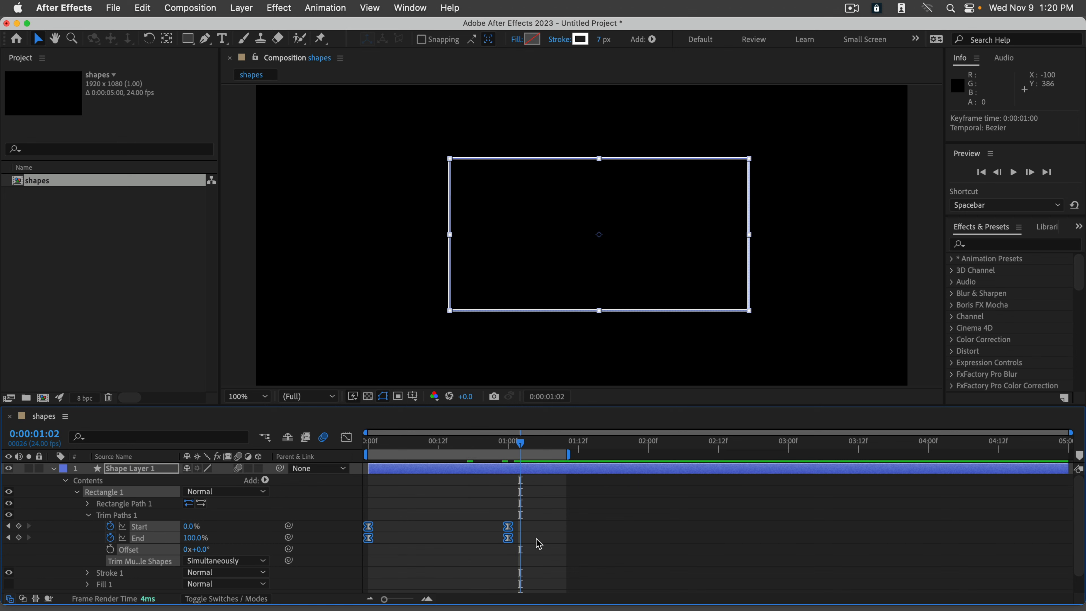
Step: Extend the work area to about 0:00:02:18 and settle the last Trim Paths Start and End keyframes at 0:00:01:13 after previewing them at 0:00:02:08
left_click_drag(525, 510, 491, 556)
left_click_drag(508, 538, 695, 537)
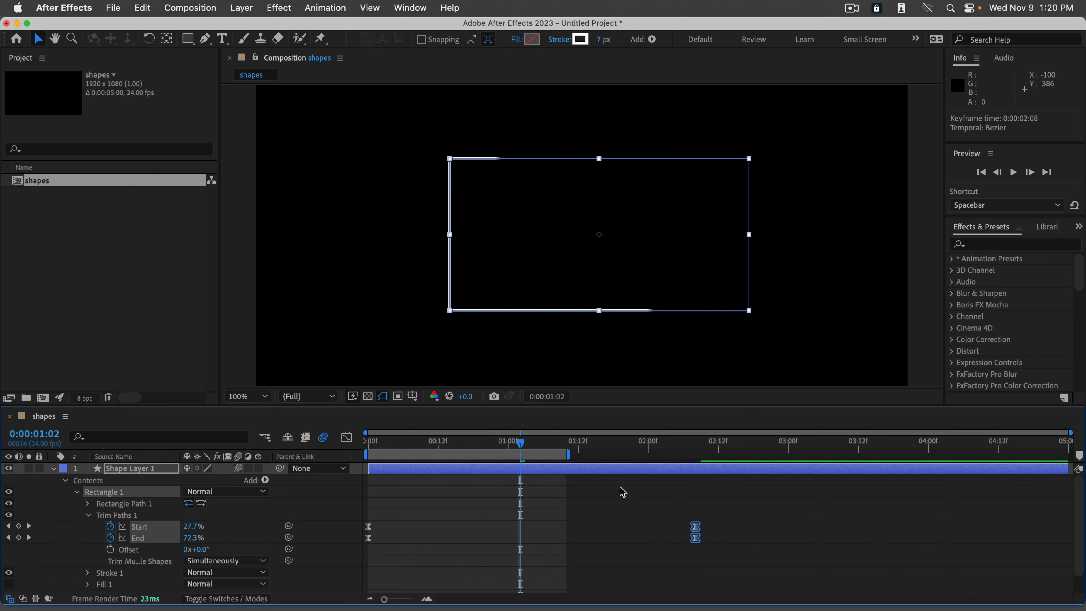
left_click_drag(568, 454, 755, 454)
key("space")
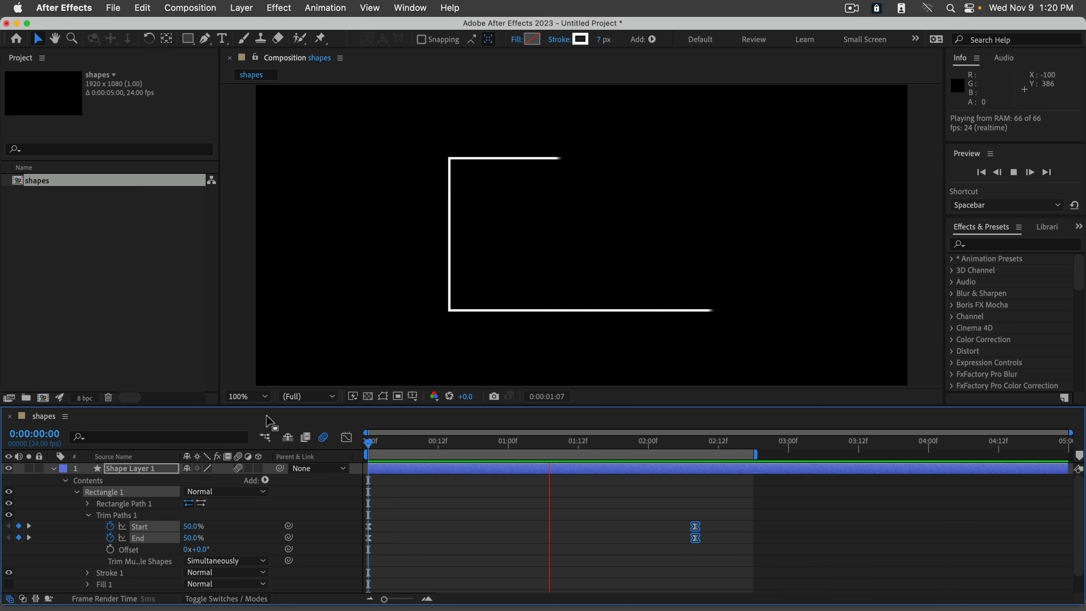
key("space")
left_click_drag(699, 531, 588, 532)
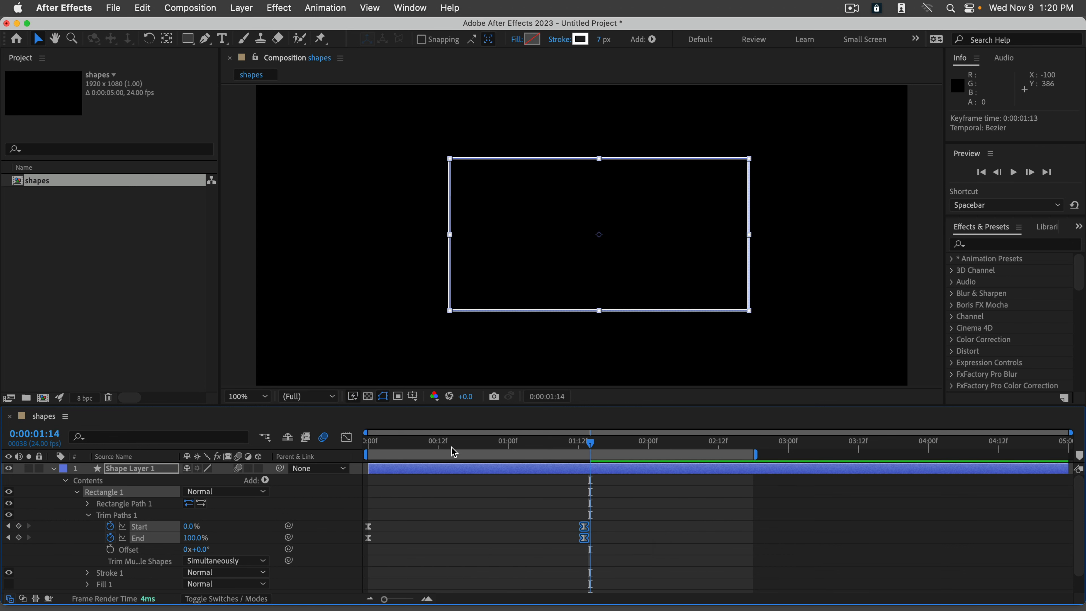
Step: Collapse the rectangle's shape layer and rename it "box"
left_click(52, 468)
left_click(132, 468)
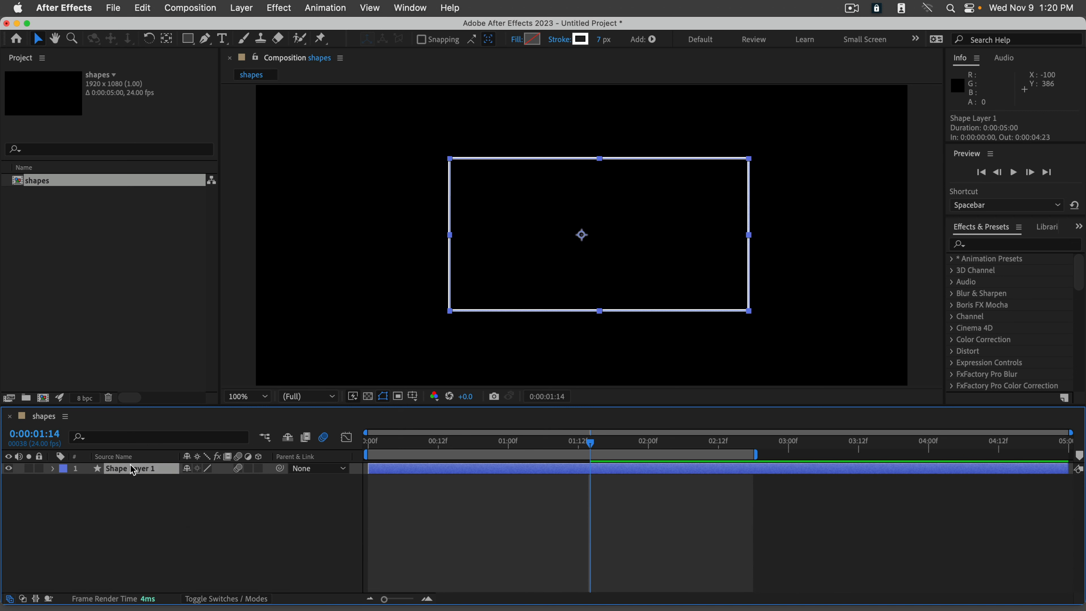
key("Return")
type("box")
key("Return")
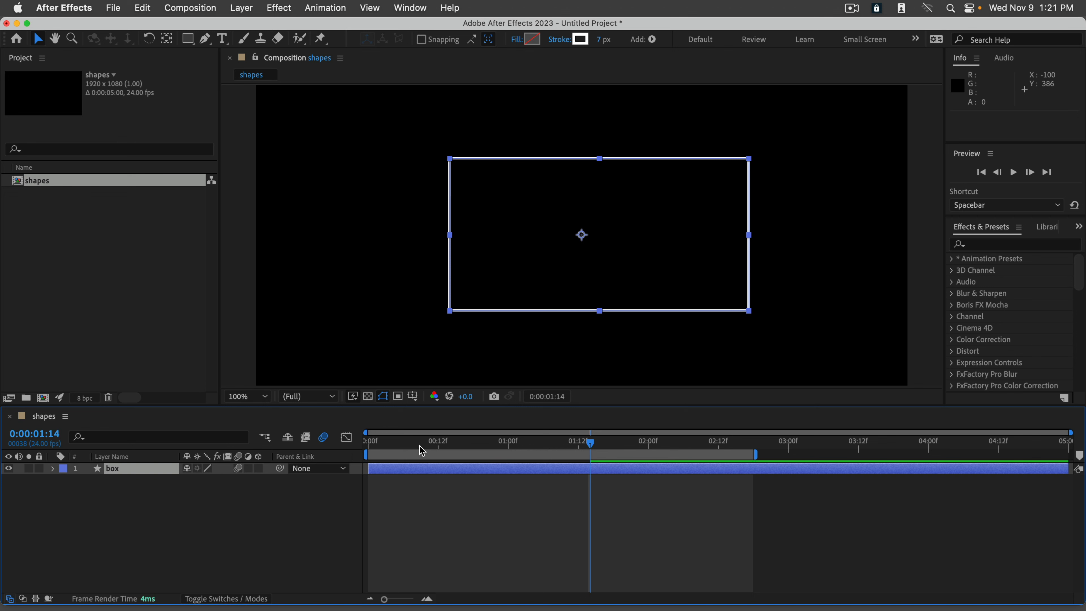
Step: Draw a straight horizontal line across the middle of the rectangle with the Pen tool on a new shape layer
left_click(96, 514)
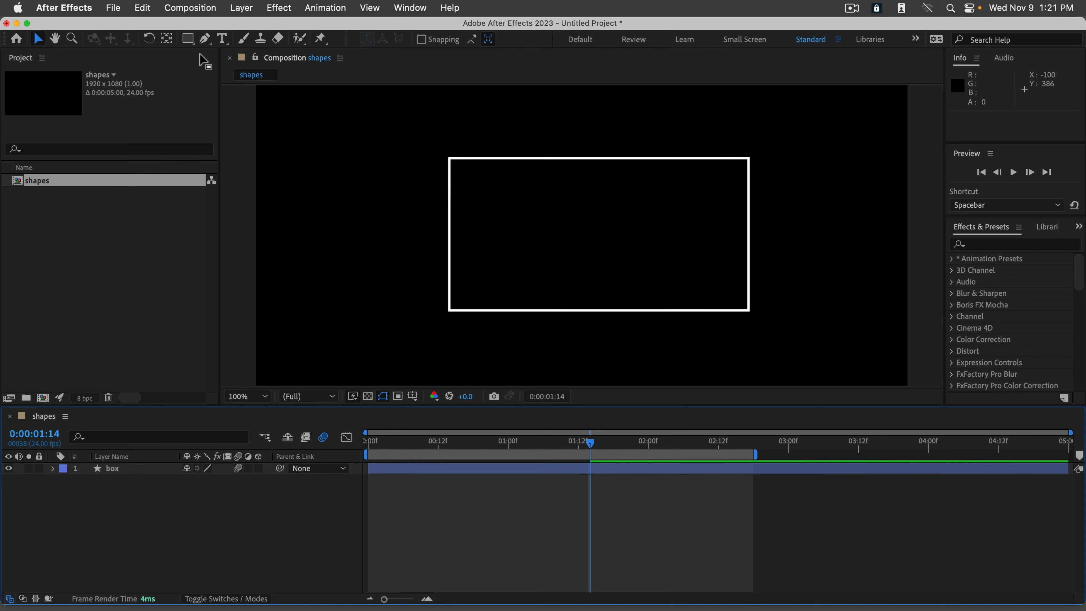
left_click(206, 40)
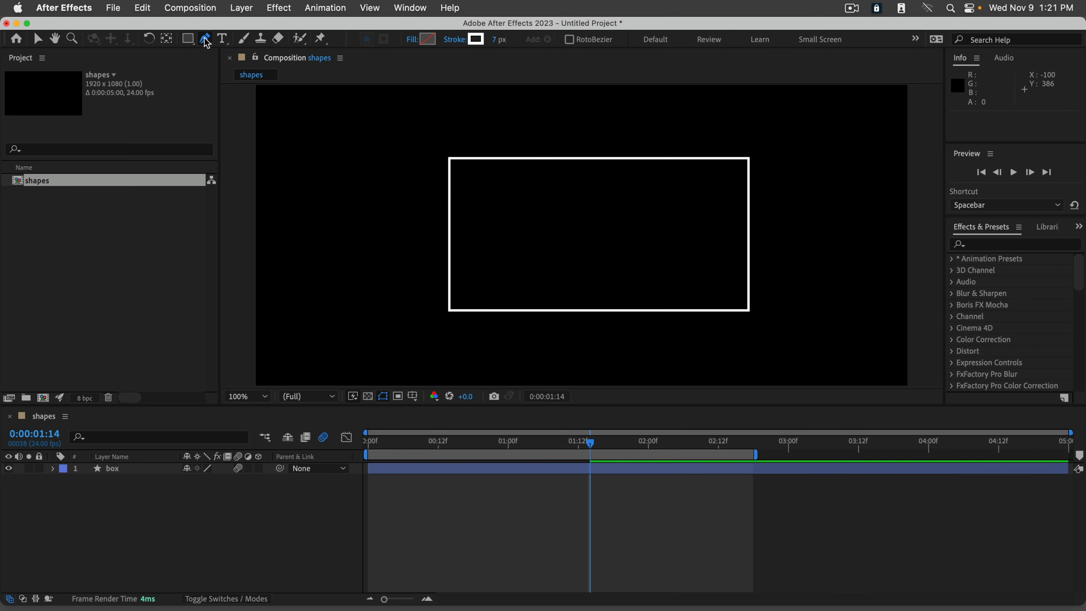
left_click(471, 234)
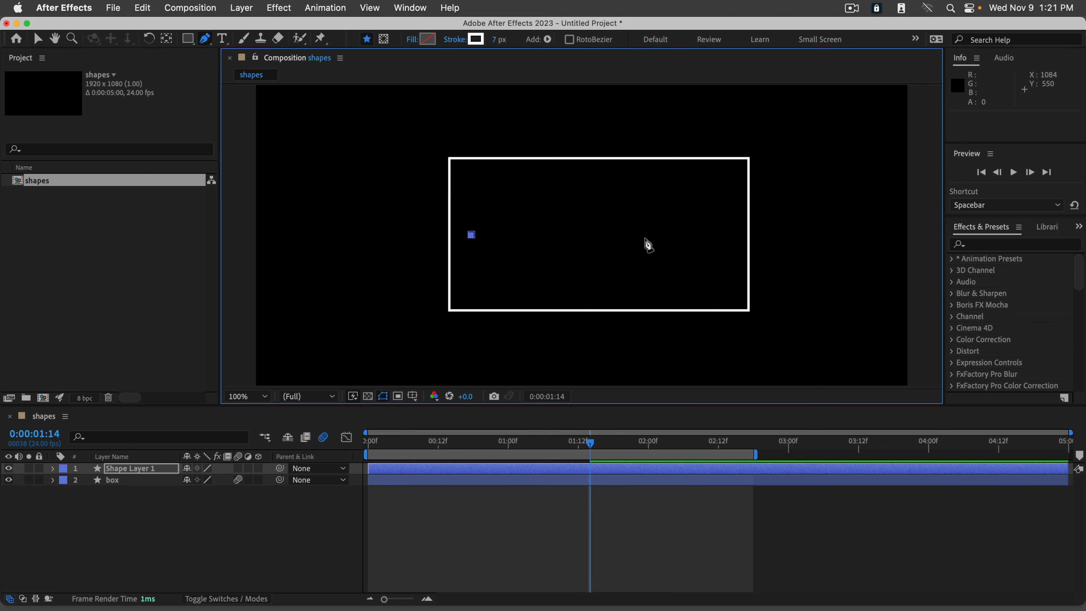
left_click(732, 235)
left_click_drag(411, 443, 619, 450)
left_click(157, 508)
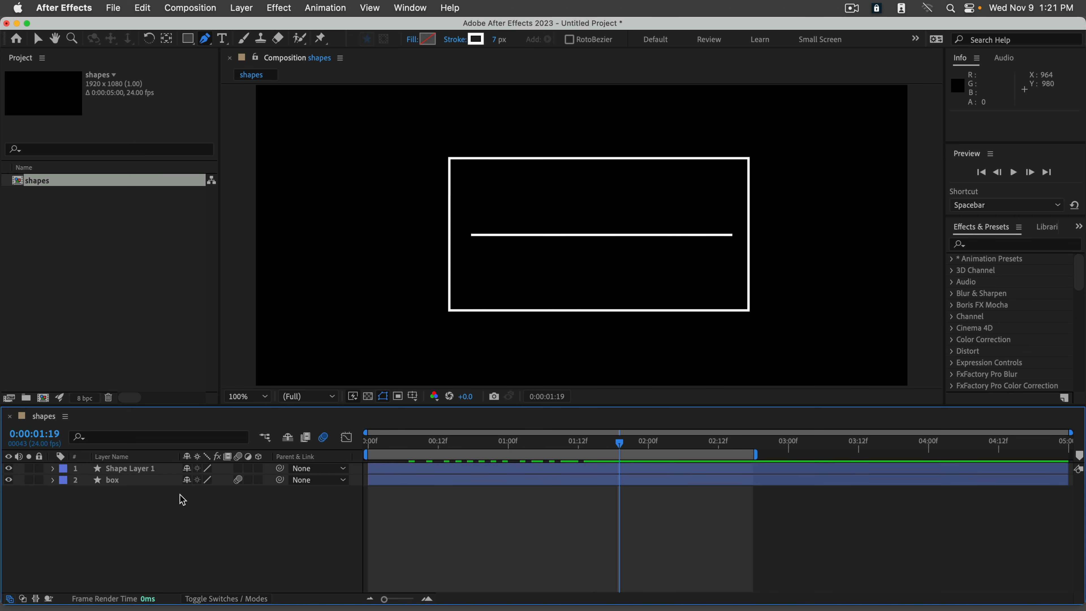
Step: Rename the new shape layer containing the horizontal stroke "line"
left_click(136, 471)
key("Return")
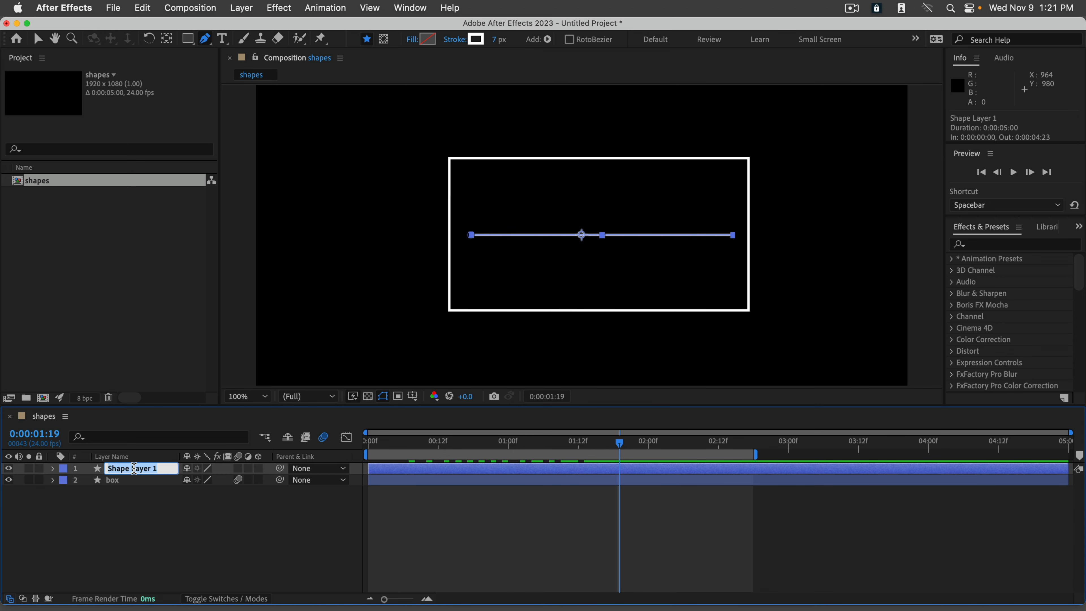
type("line")
key("Return")
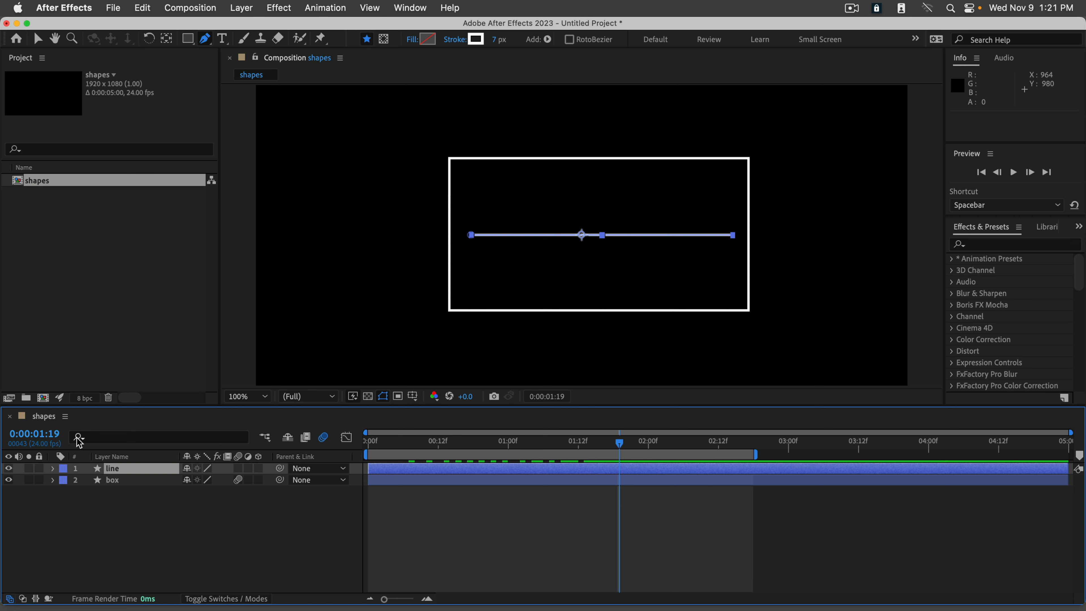
Step: Add Trim Paths to the line layer and expand its properties
left_click(52, 468)
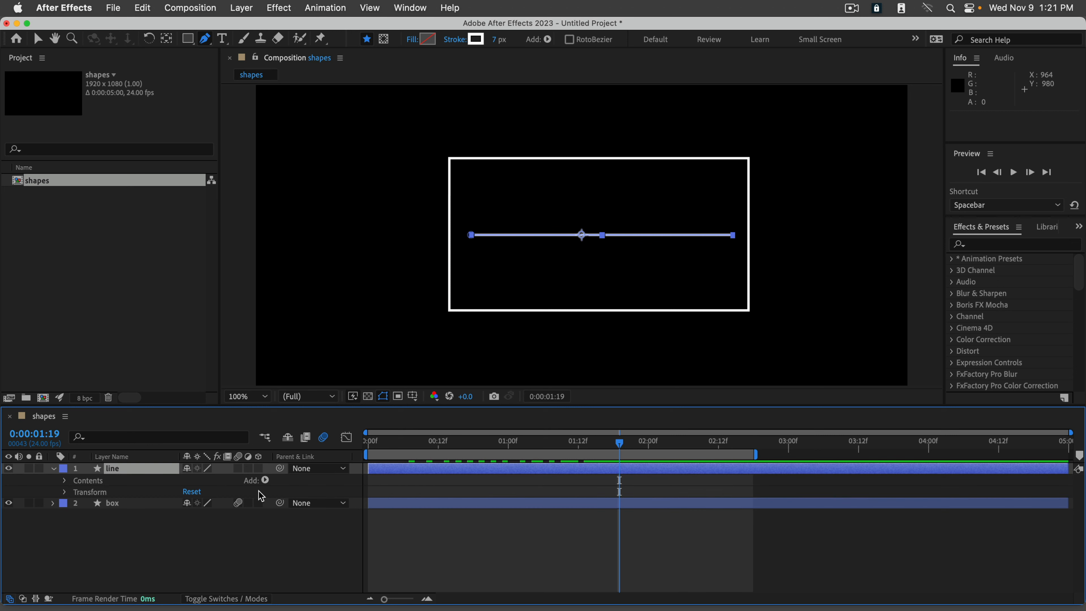
left_click(265, 481)
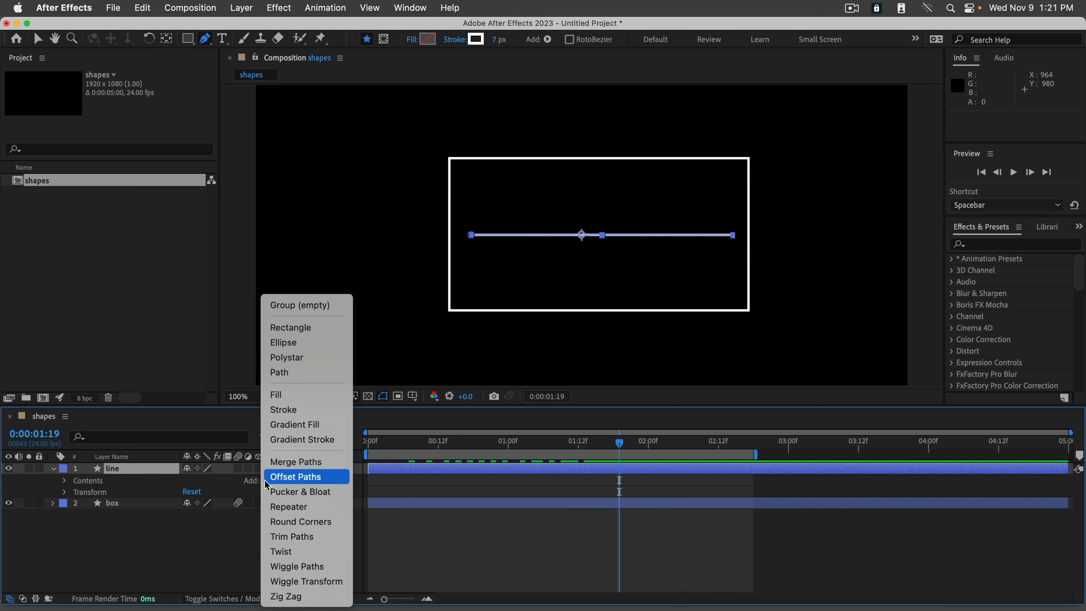
left_click(292, 537)
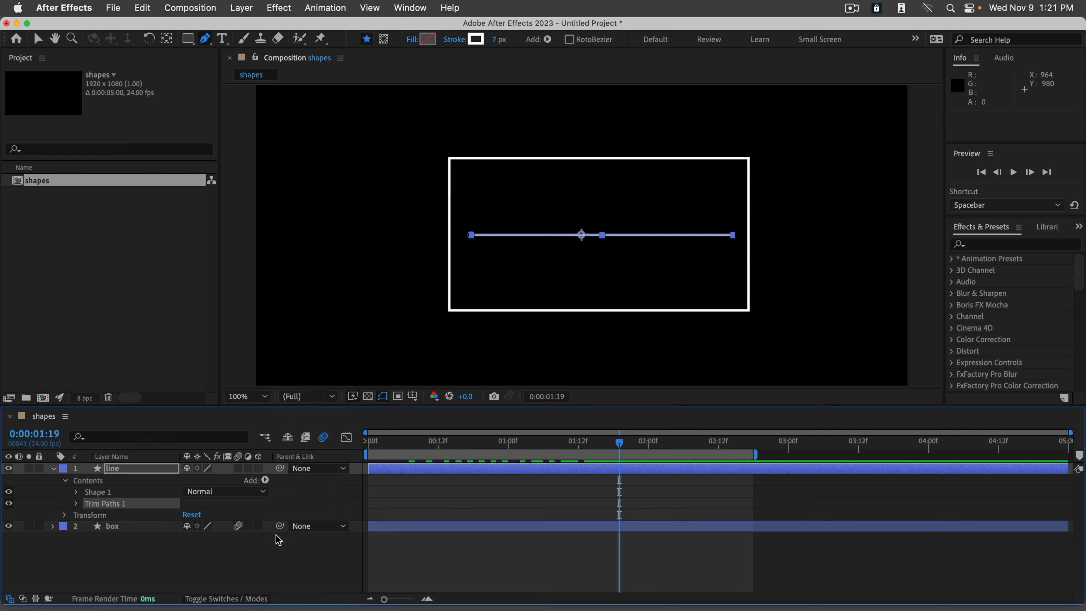
left_click(76, 504)
Step: Keyframe the line layer's Trim Paths Start and End at 50% at 0:00:00:00
key("Home")
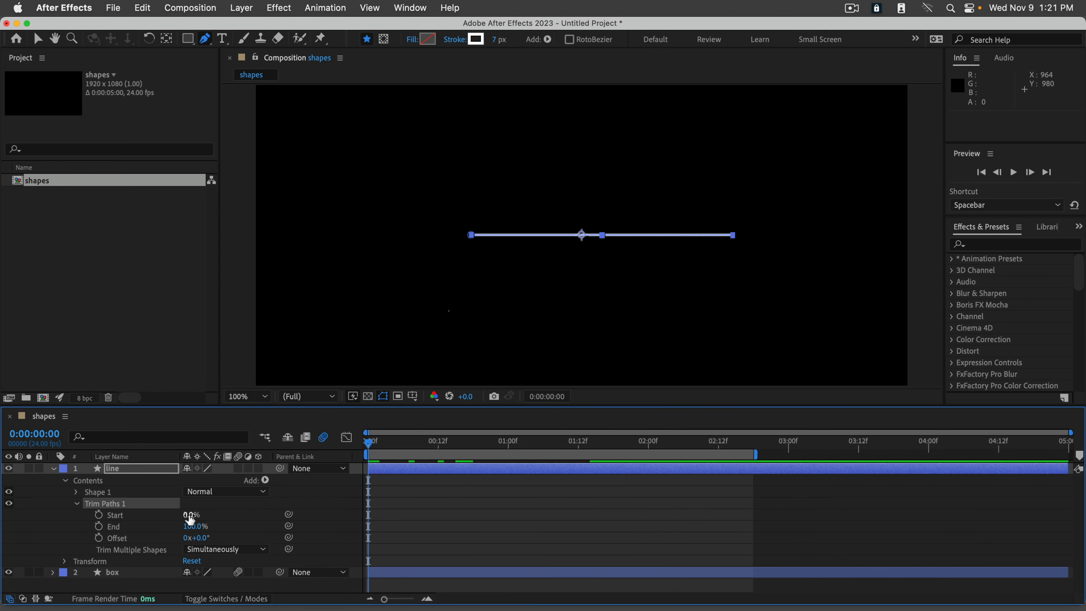
left_click(189, 515)
type("50")
left_click(201, 527)
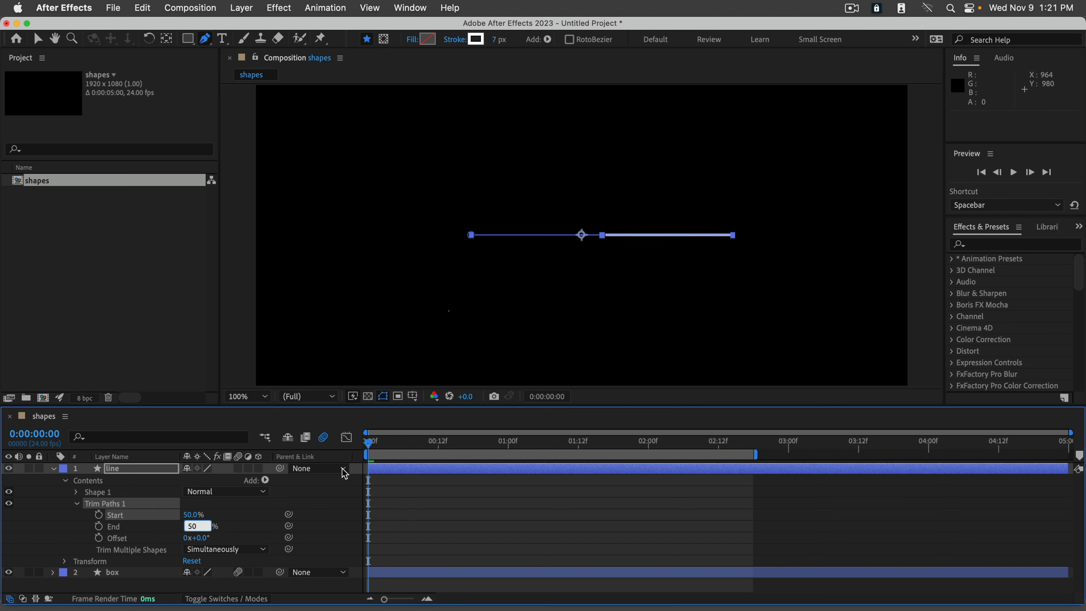
key("Return")
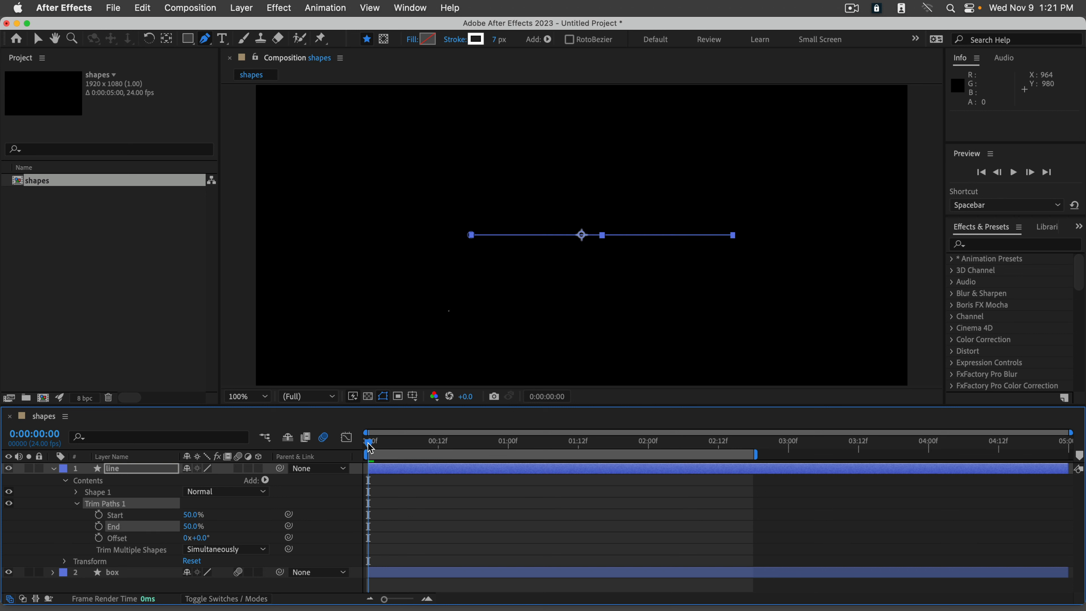
left_click(99, 514)
left_click(98, 526)
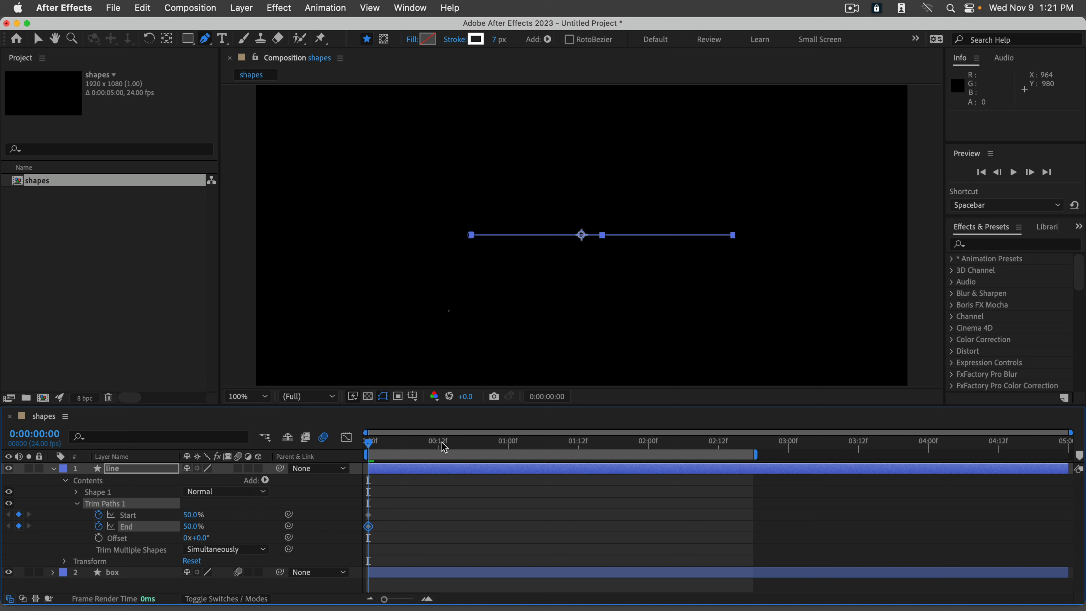
Step: Keyframe the line's Trim Paths Start at 0% and End at 99% at 0:00:01:11, and shift the layer to begin at 0:00:00:12
left_click_drag(444, 447, 572, 443)
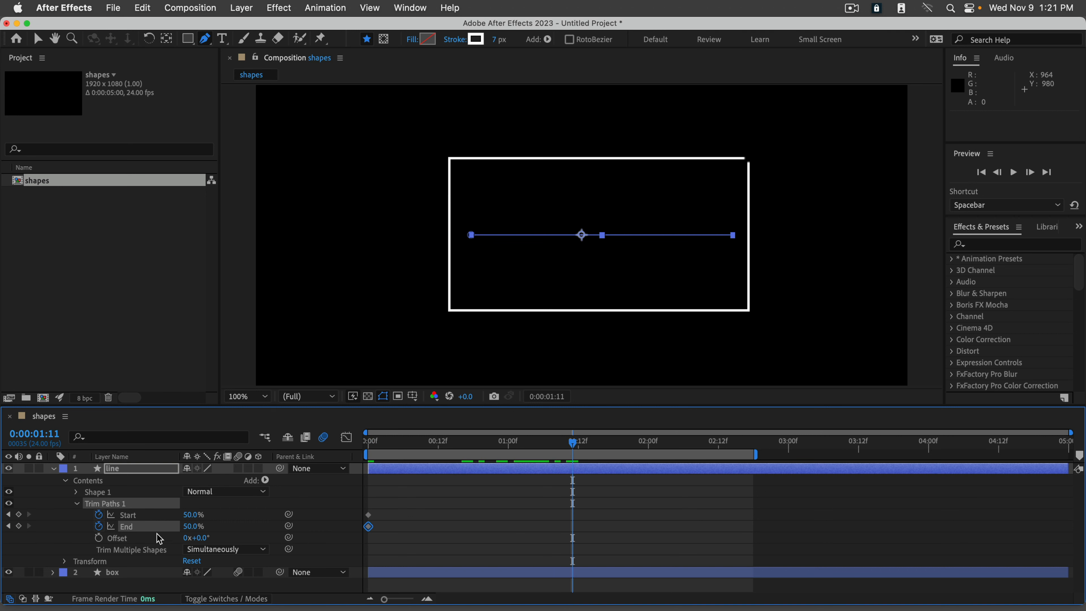
mouse_move(190, 515)
left_mouse_down()
mouse_move(147, 517)
mouse_move(273, 517)
mouse_move(429, 470)
mouse_move(494, 471)
left_mouse_up()
Step: Apply Easy Ease to all of the line layer's Trim Paths keyframes and preview the combined animation
left_click_drag(684, 499, 380, 572)
right_click(642, 527)
mouse_move(703, 599)
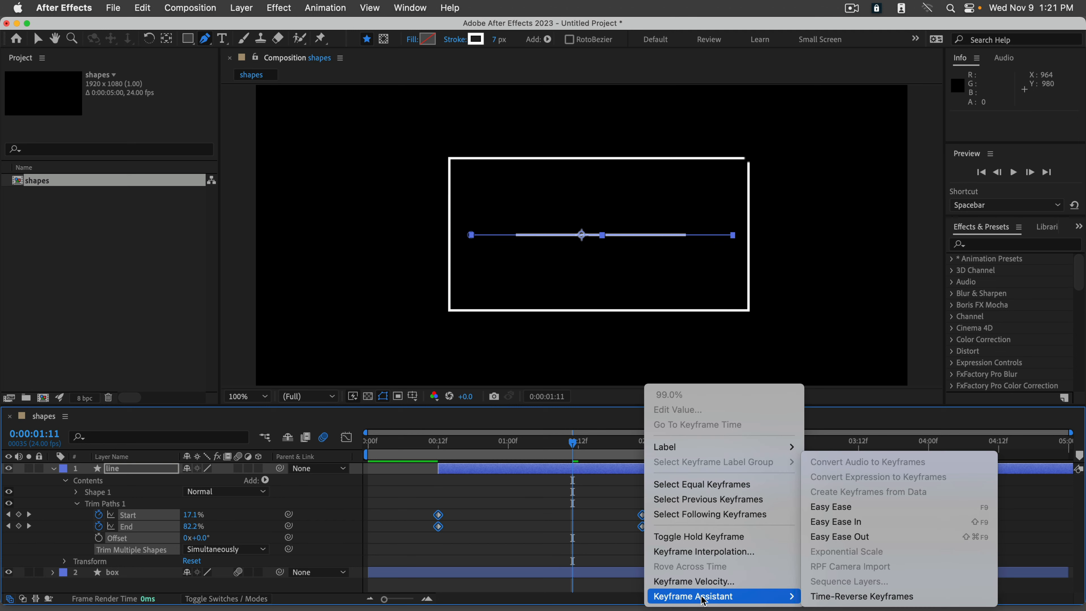
left_click(867, 509)
left_click_drag(571, 441, 496, 441)
key("space")
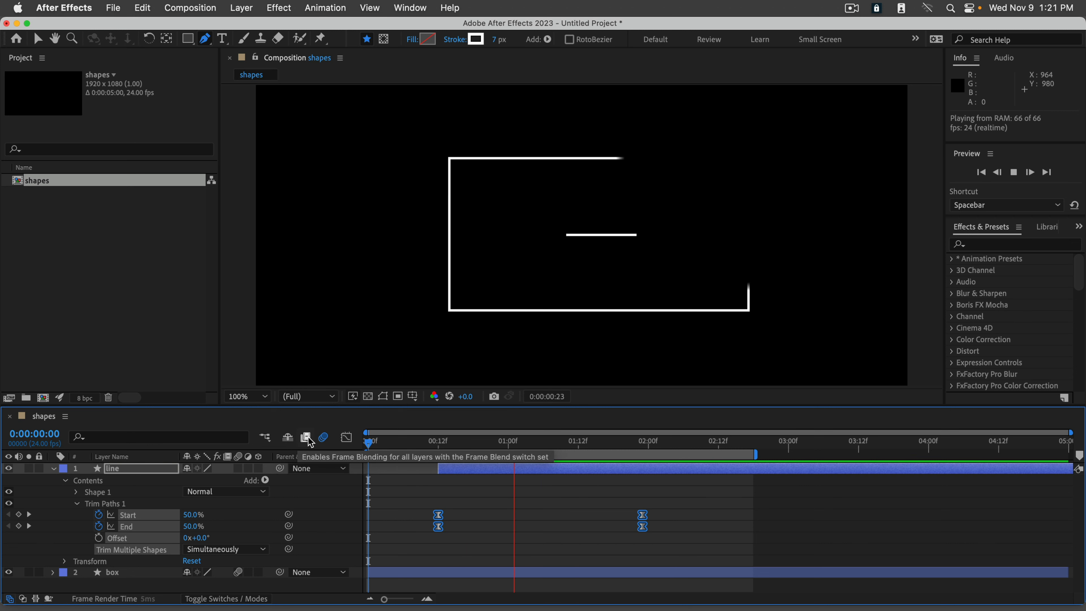
key("space")
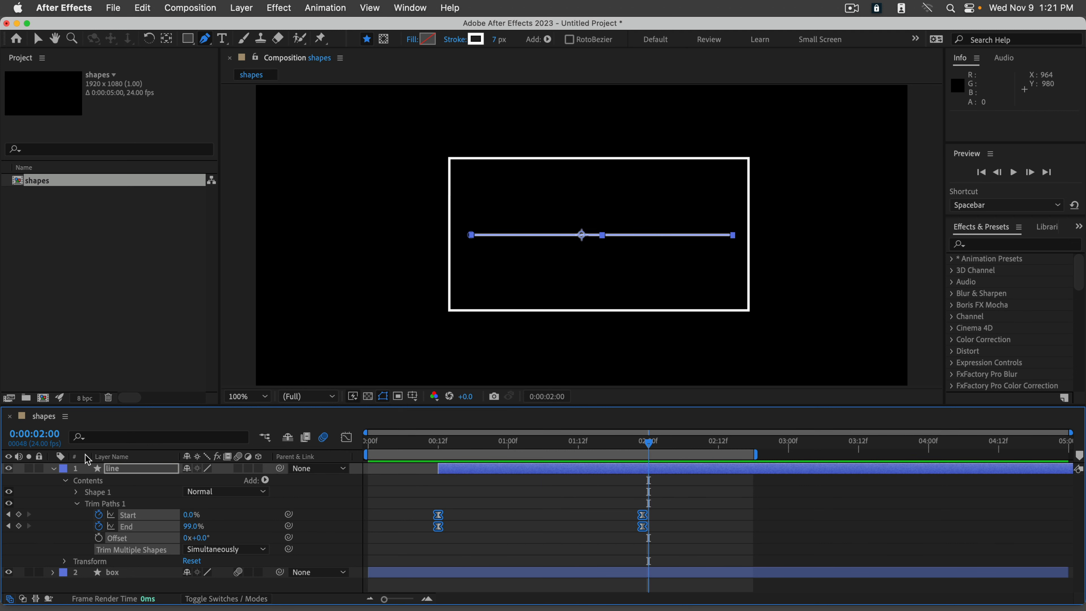
Step: Collapse the line layer and add the text "Up Next" above the line with the playhead at 0:00:01:16
left_click(54, 469)
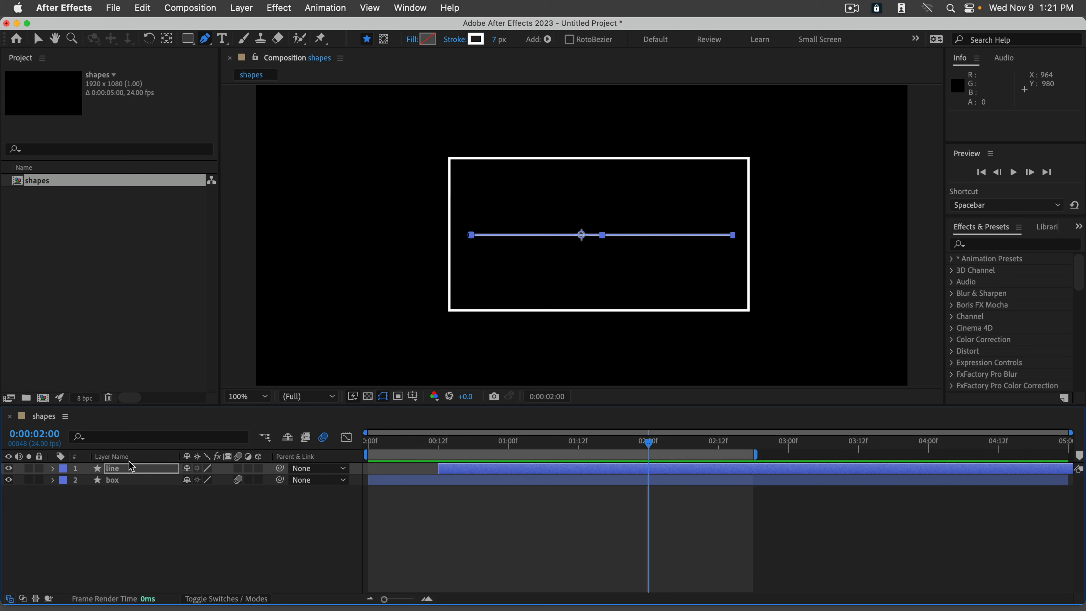
mouse_move(467, 449)
left_mouse_down()
mouse_move(369, 445)
mouse_move(601, 446)
left_mouse_up()
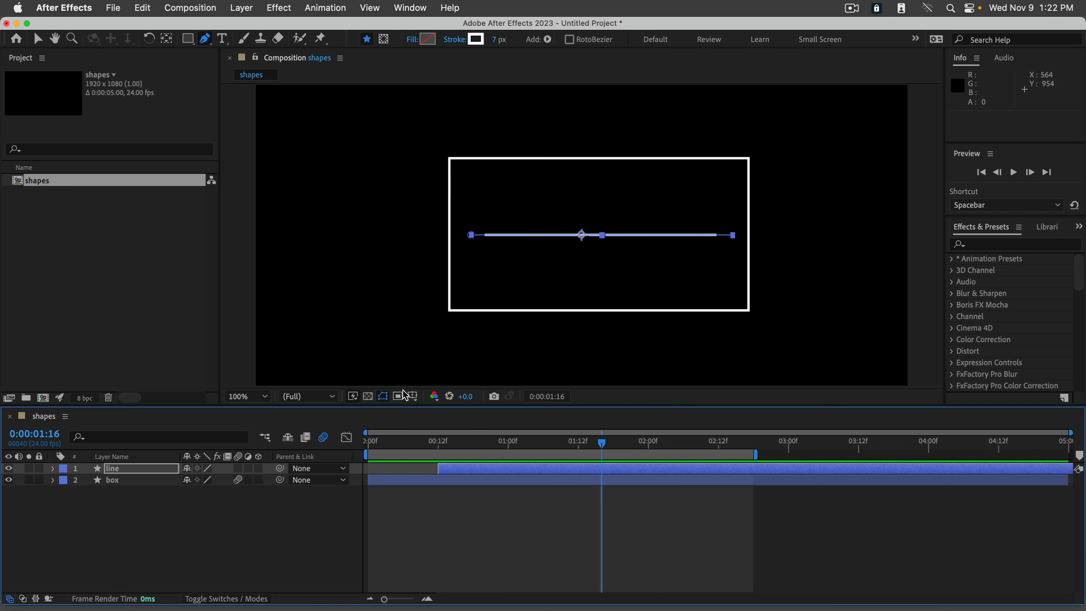
left_click(39, 41)
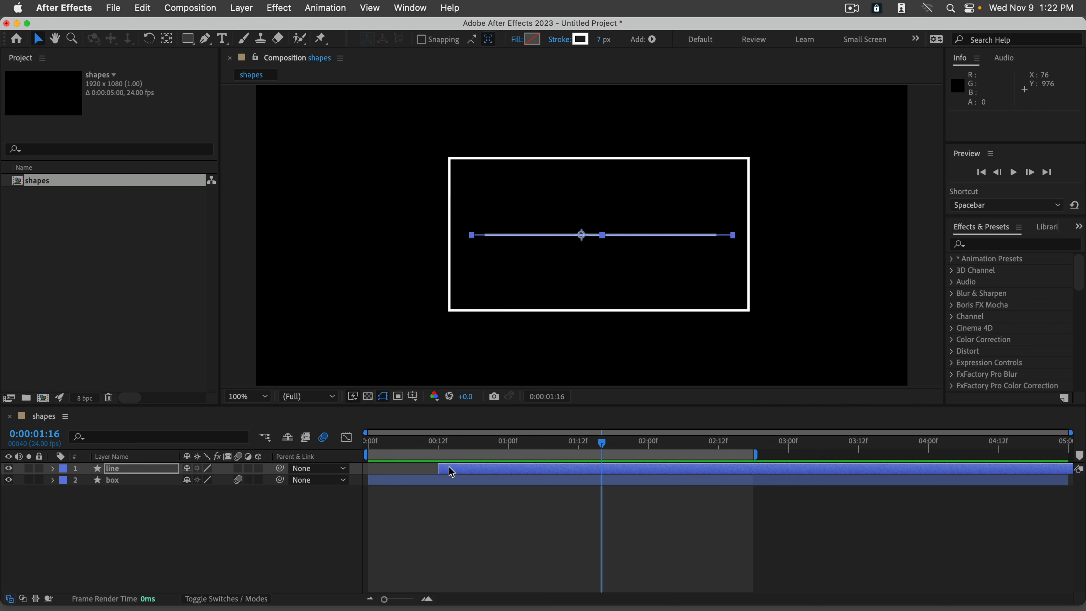
left_click(221, 39)
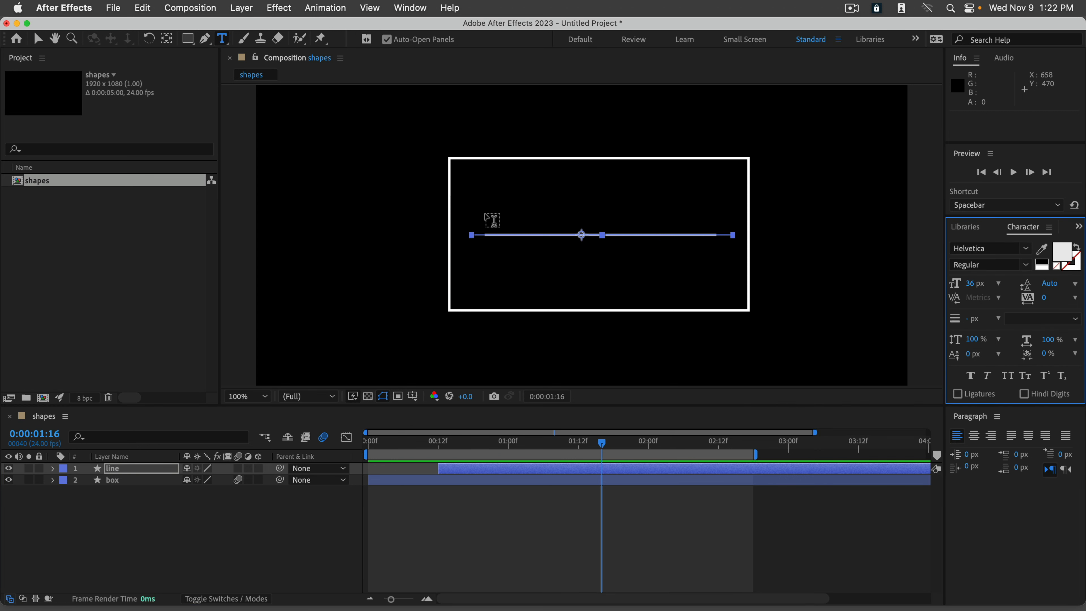
left_click(496, 213)
type("Up Next")
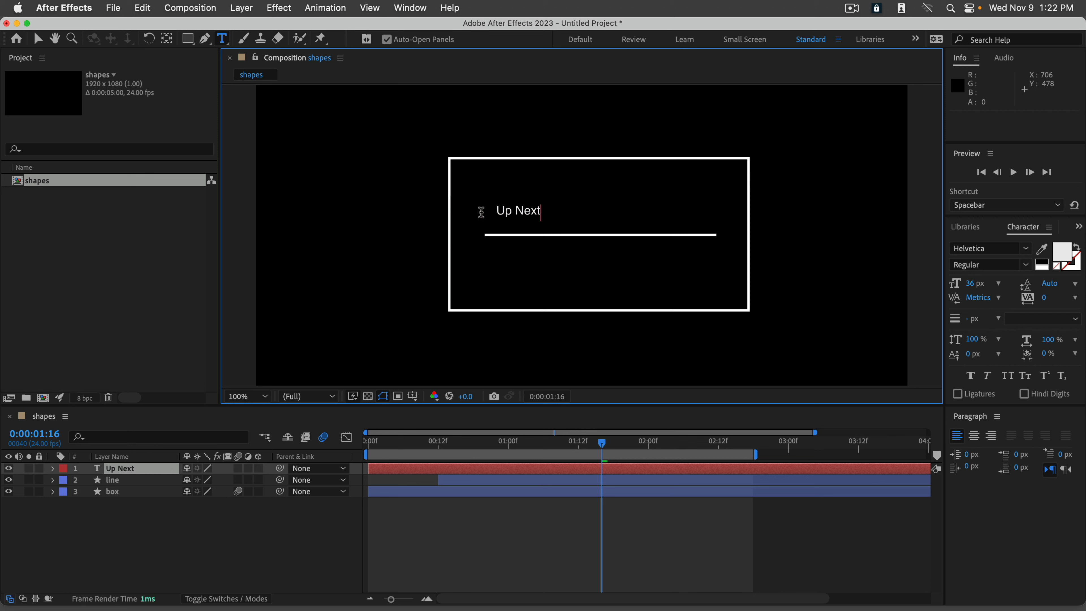
left_click(38, 40)
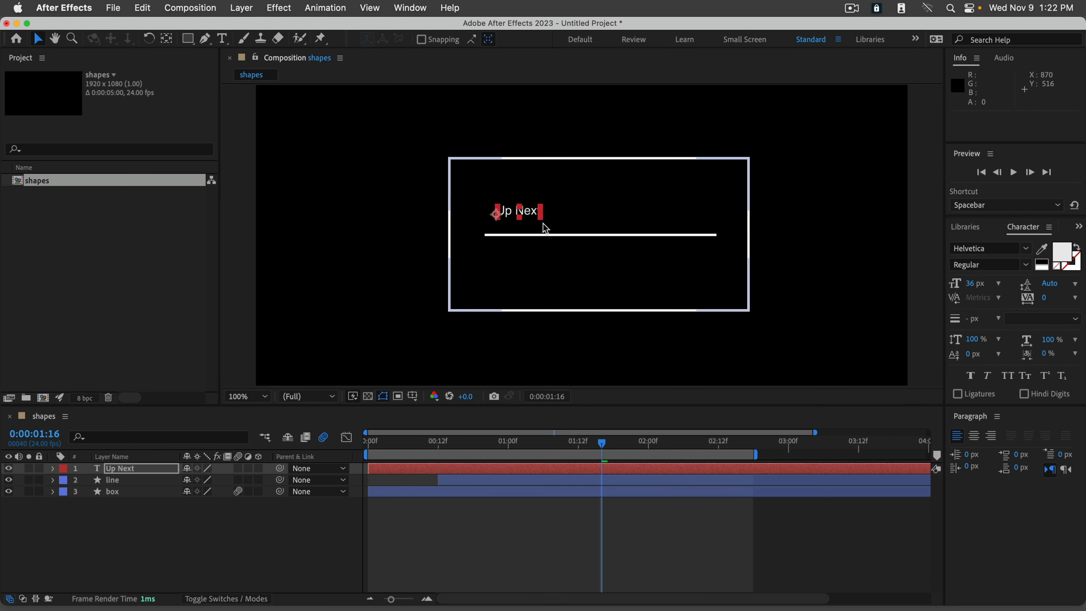
Step: Replace the text layer's wording with "UP NEXT" in capitals
double_click(505, 210)
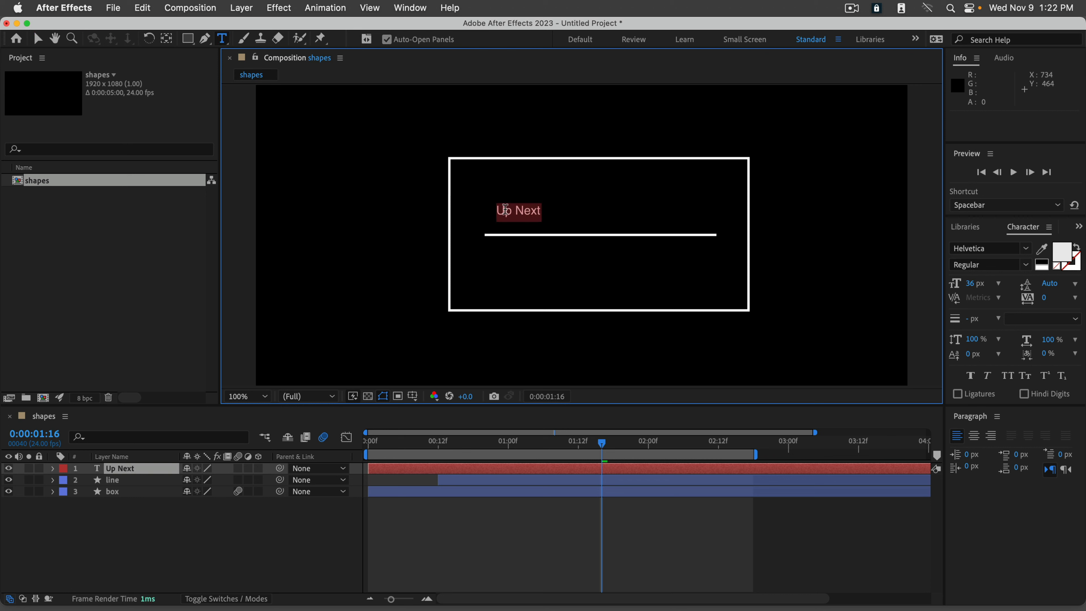
type("UP NE")
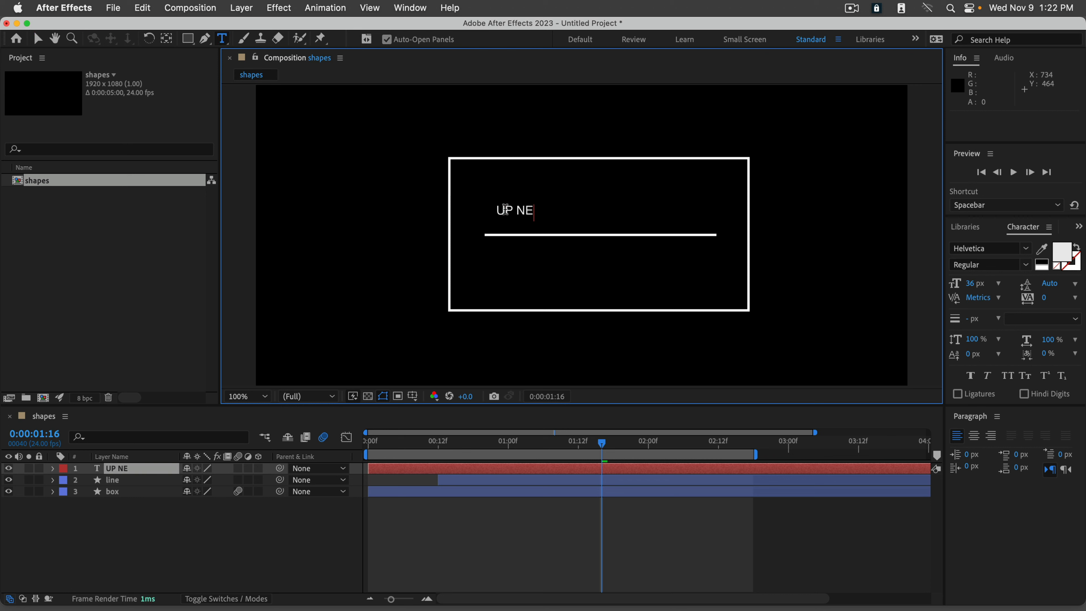
type("XT")
left_click(38, 39)
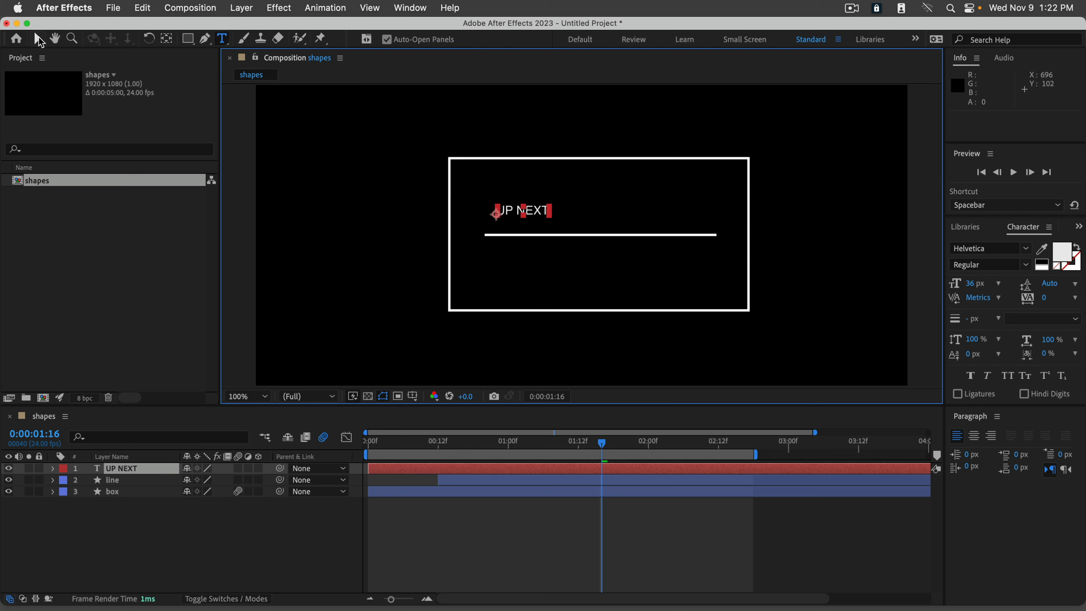
Step: Set the UP NEXT text to 160 px Helvetica Bold and place it on the line inside the box at position 686, 534
left_click_drag(542, 211, 620, 231)
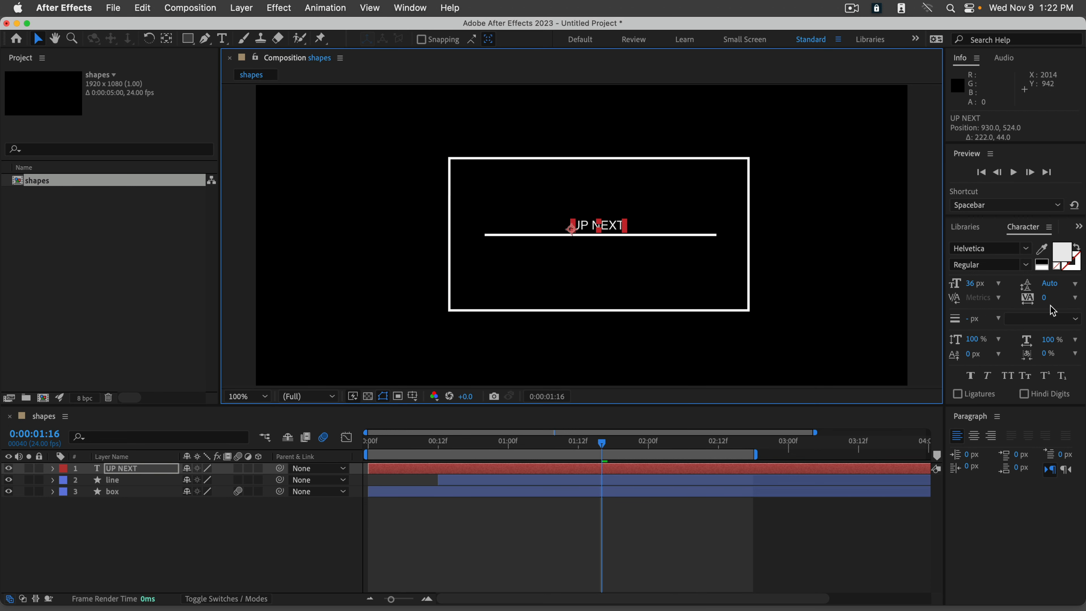
left_click_drag(975, 283, 1052, 291)
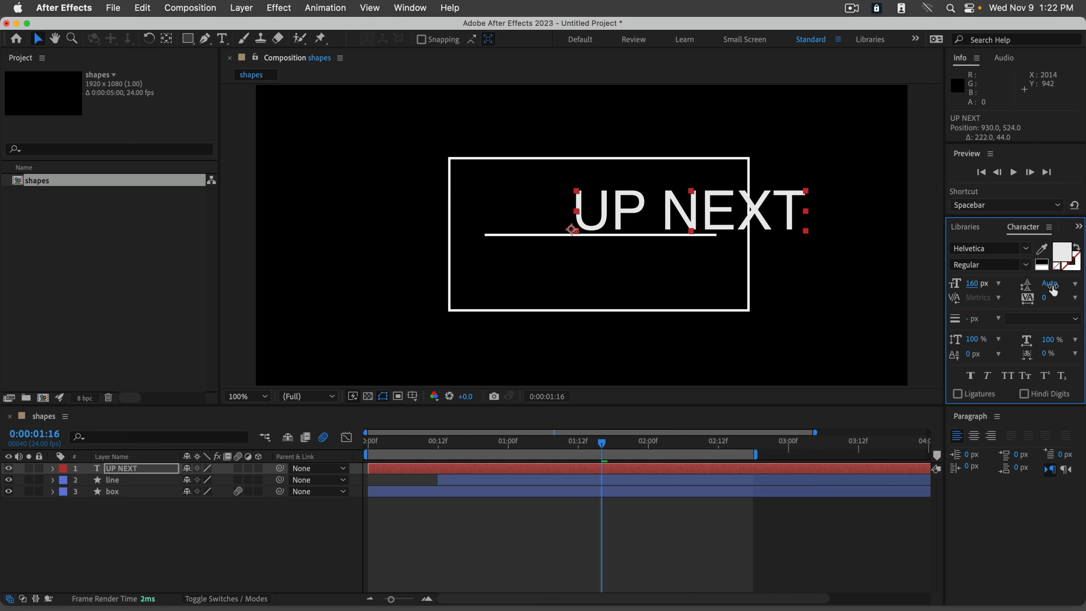
left_click(1024, 264)
left_click(979, 335)
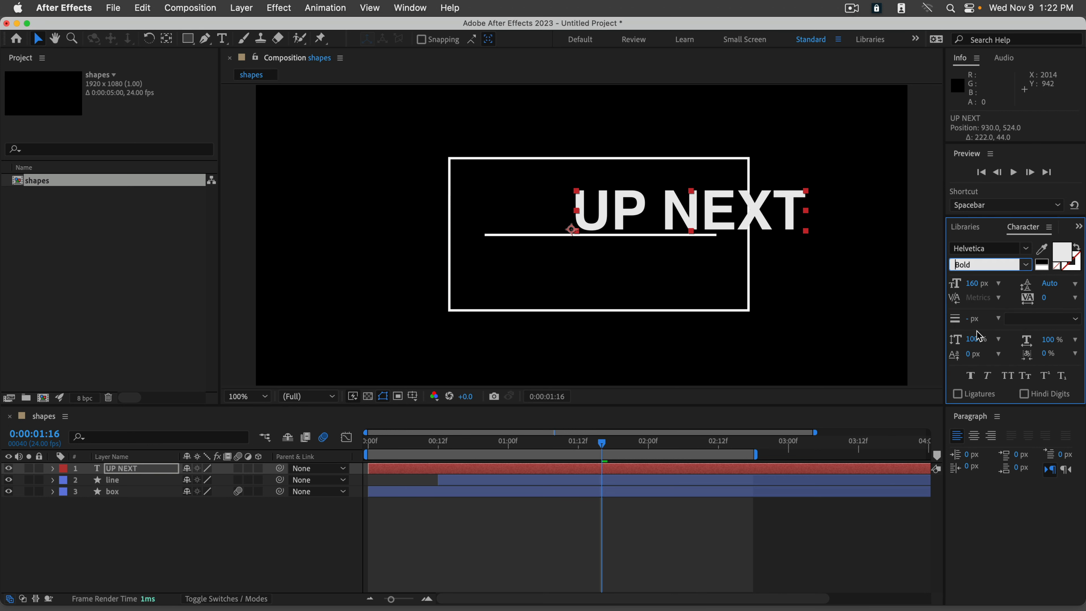
left_click_drag(709, 219, 624, 220)
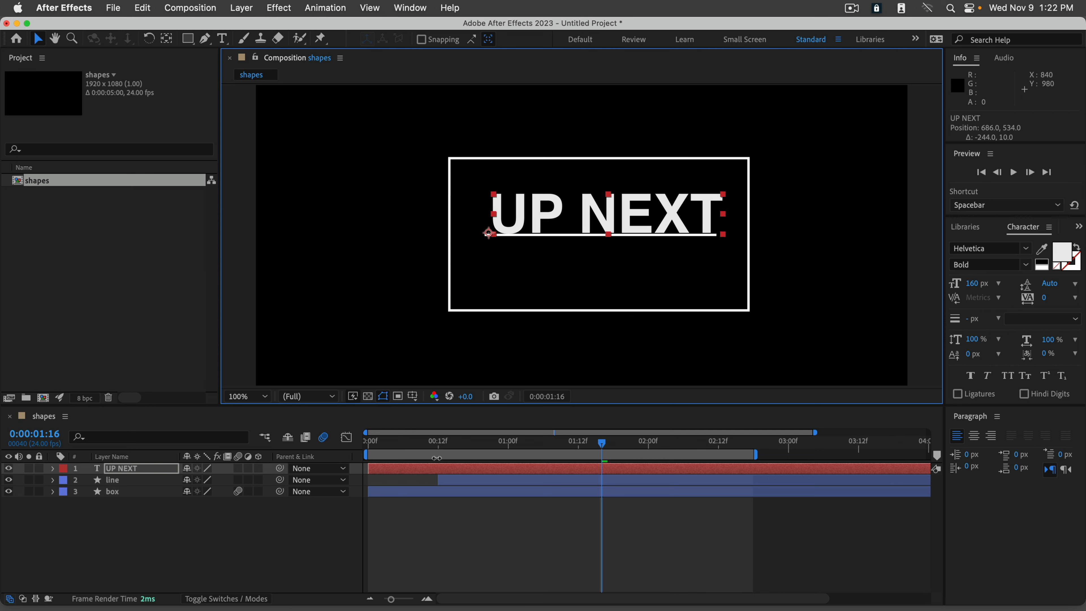
Step: Retime the layers so UP NEXT starts at 0:00:00:17 and the line starts at about 0:00:00:09
left_click_drag(400, 452, 558, 469)
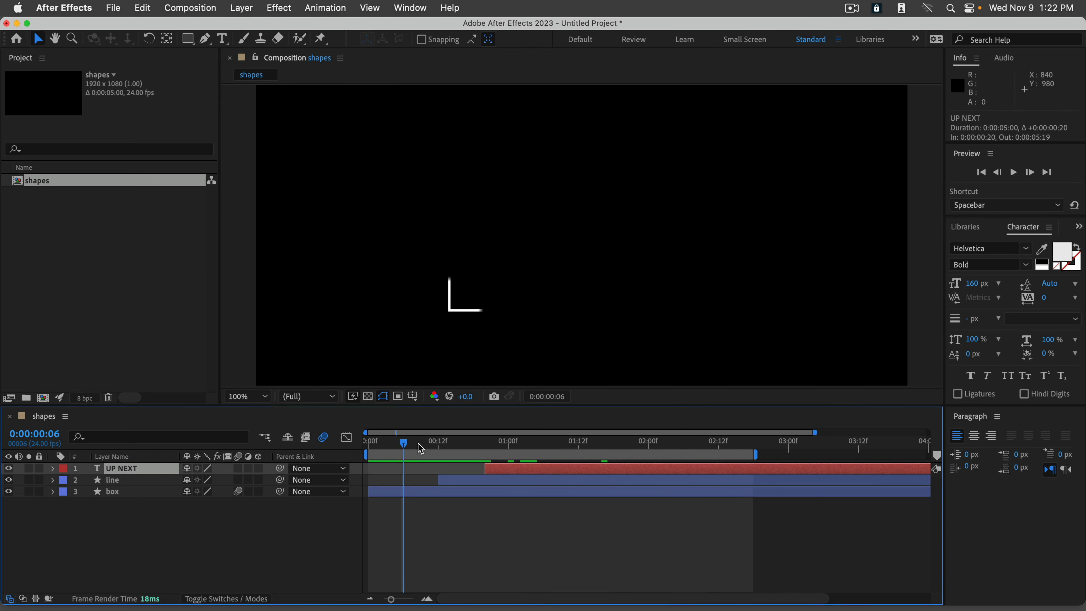
left_click_drag(420, 448, 462, 448)
left_click(468, 486)
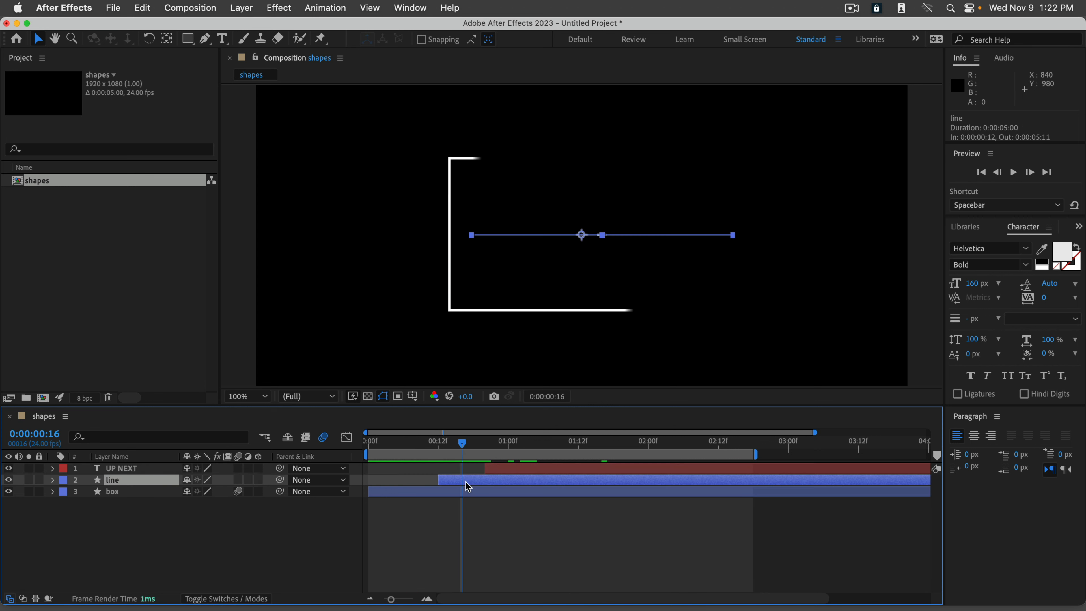
left_click_drag(468, 487, 450, 487)
left_click_drag(419, 444, 467, 447)
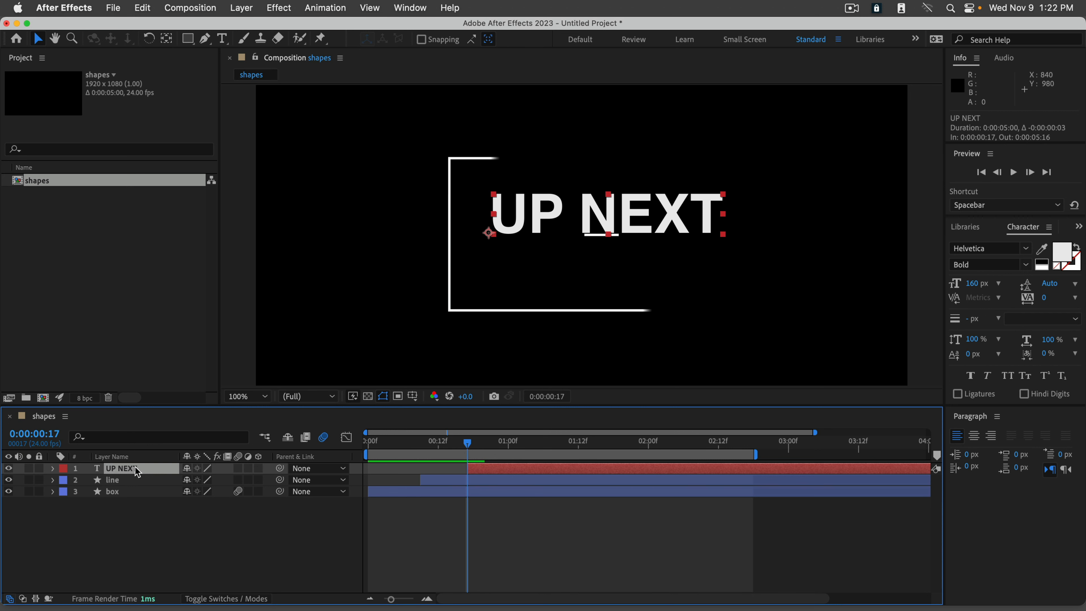
Step: Keyframe the UP NEXT layer's Position from 686, 677 at 0:00:00:17 to 686, 534 at 0:00:01:07 and preview the rise
key("p")
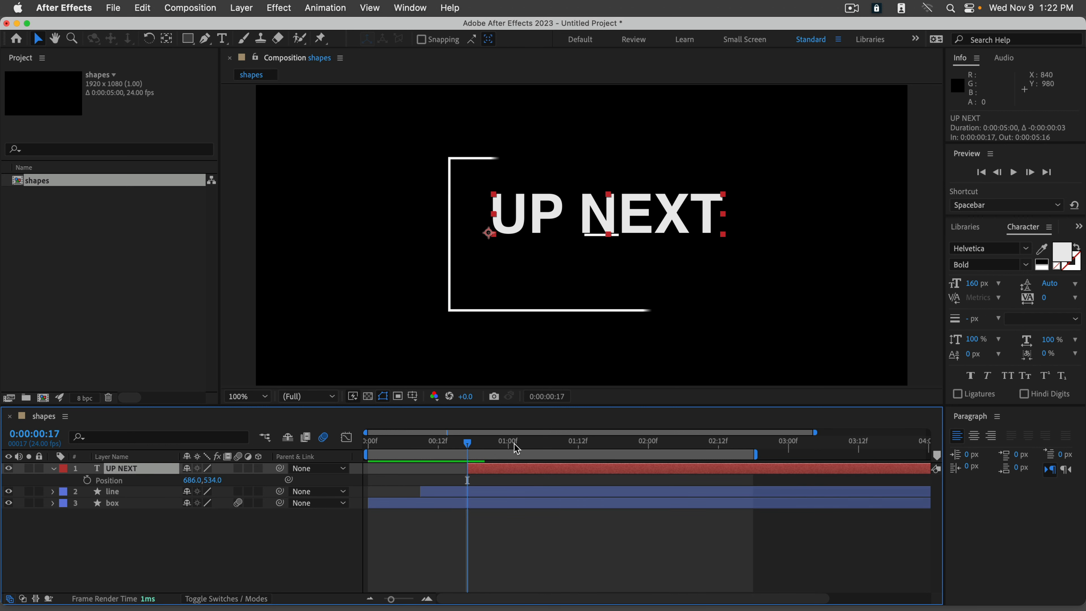
left_click_drag(509, 445, 552, 446)
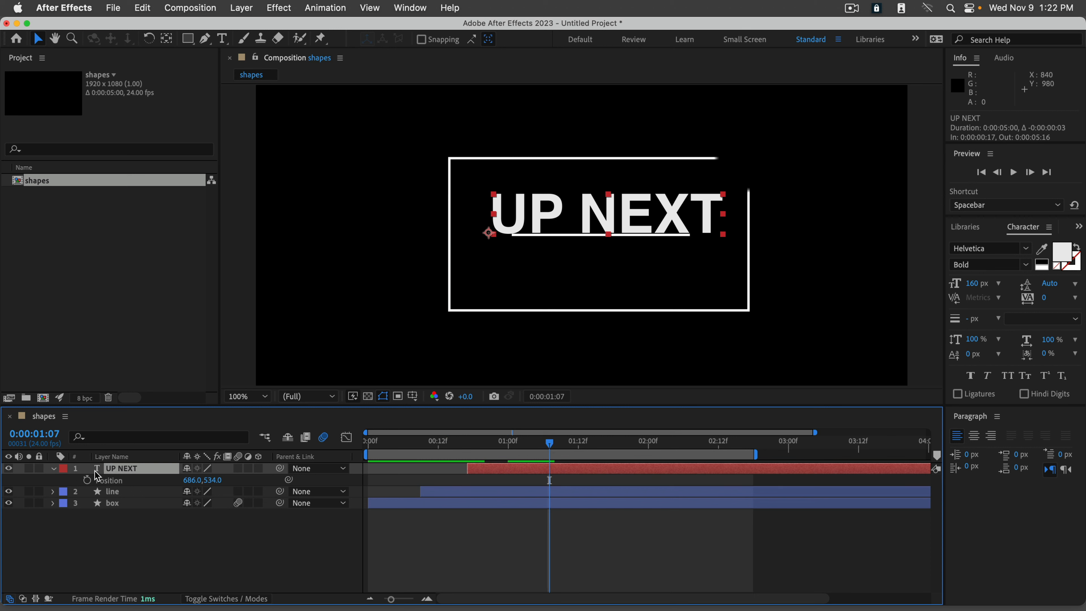
left_click(86, 480)
left_click_drag(565, 447, 468, 446)
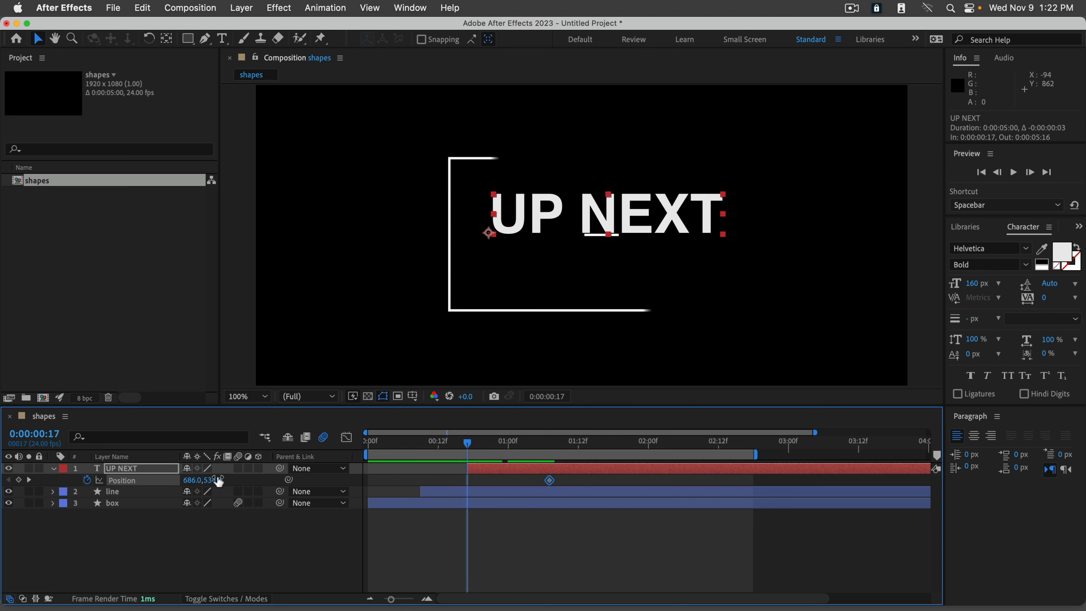
left_click_drag(214, 485, 324, 476)
key("space")
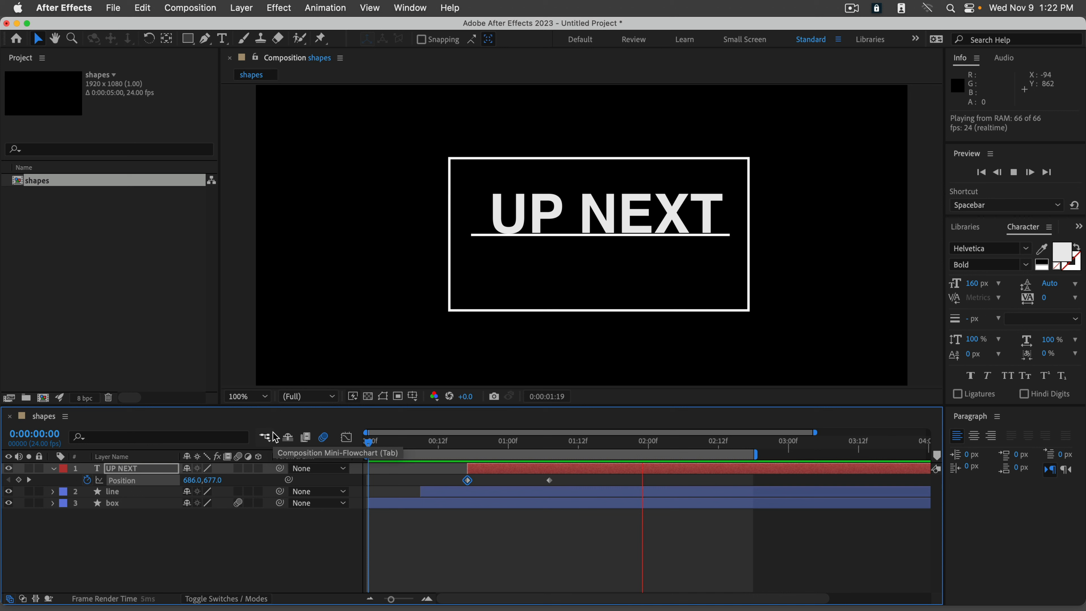
key("space")
Step: Shift the UP NEXT layer to start at 0:00:00:20 and apply Easy Ease to both of its Position keyframes
left_click_drag(504, 468, 521, 469)
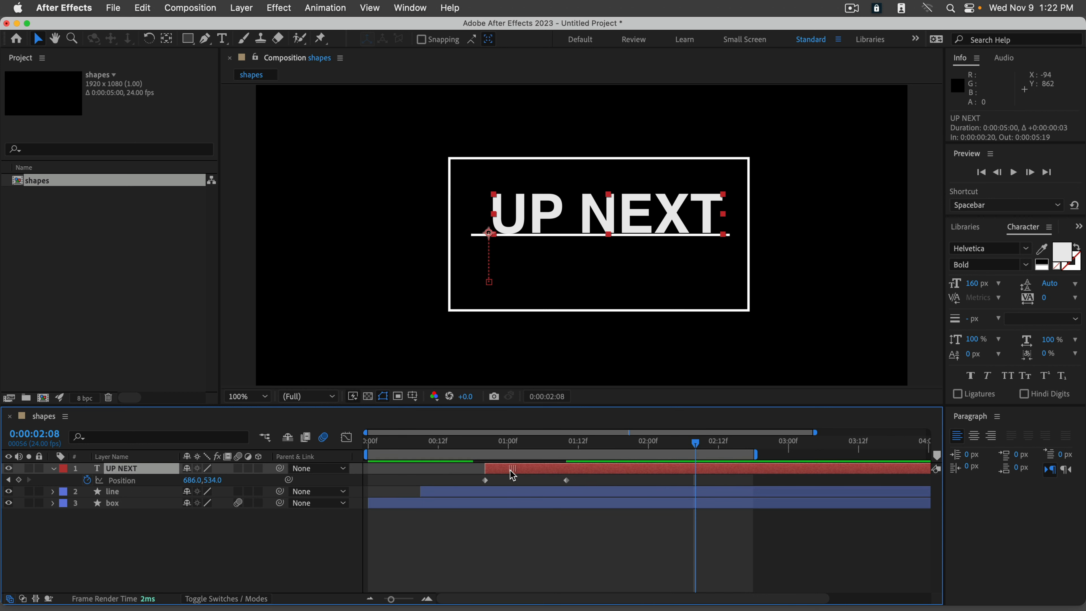
left_click_drag(588, 488, 473, 477)
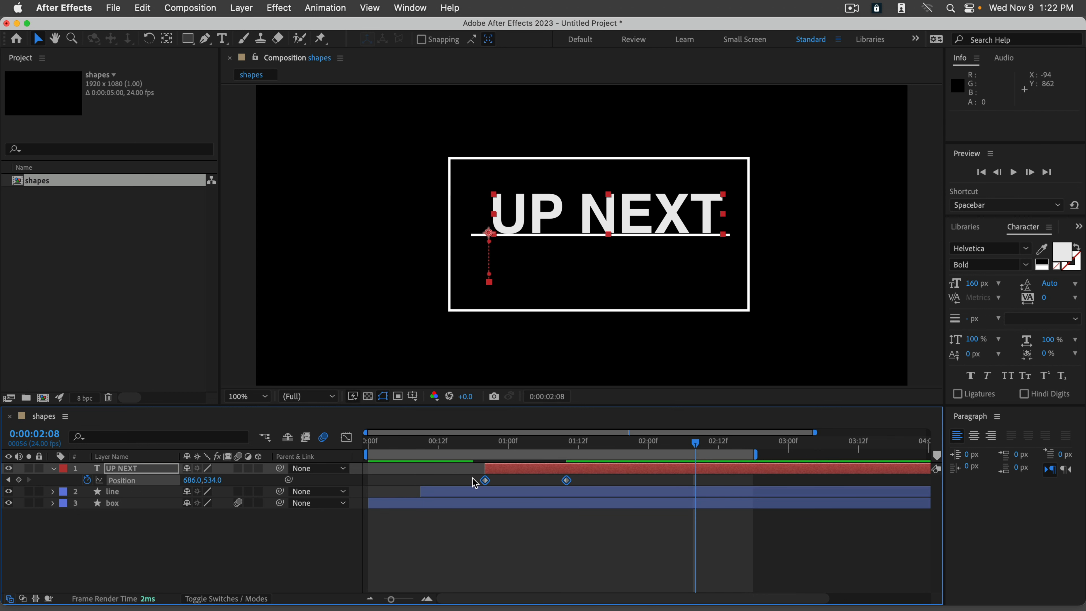
right_click(565, 480)
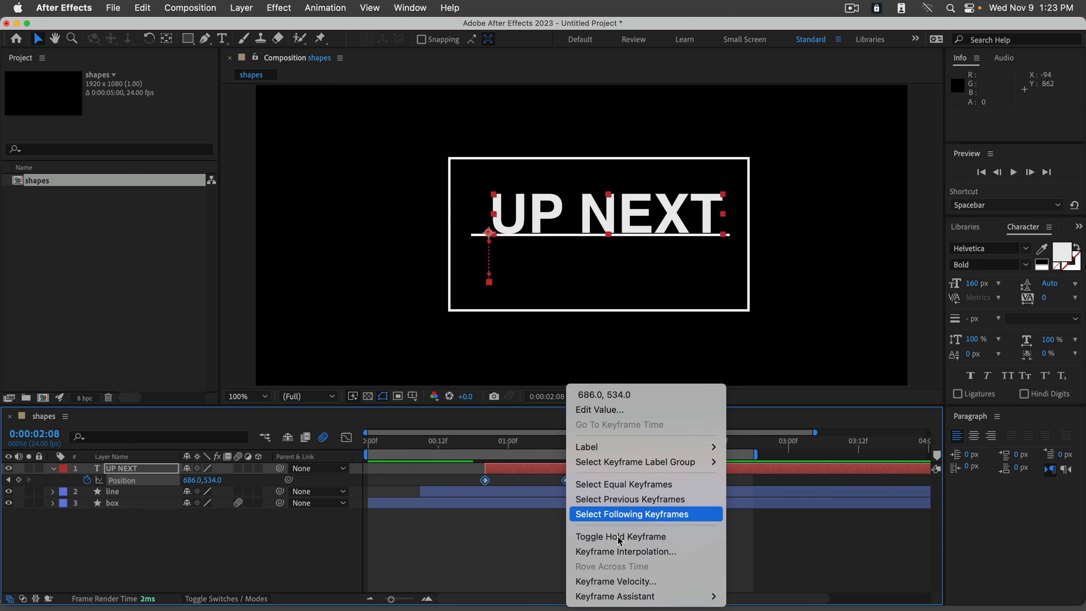
mouse_move(629, 594)
left_click(765, 507)
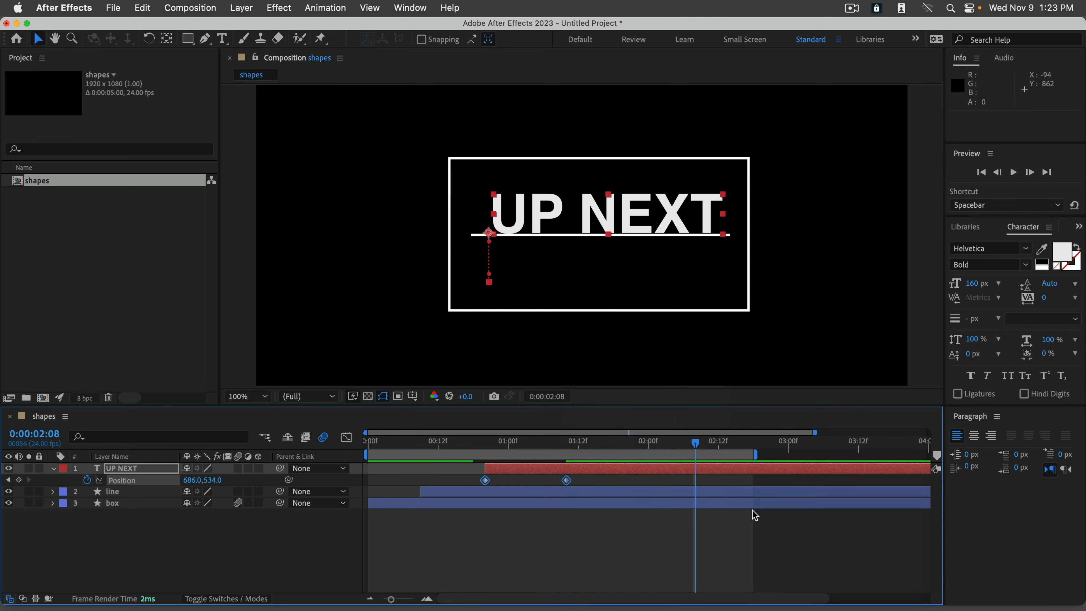
left_click_drag(540, 452, 595, 451)
Step: With no layer selected, set the Rectangle tool to a solid red fill and no stroke
left_click(101, 533)
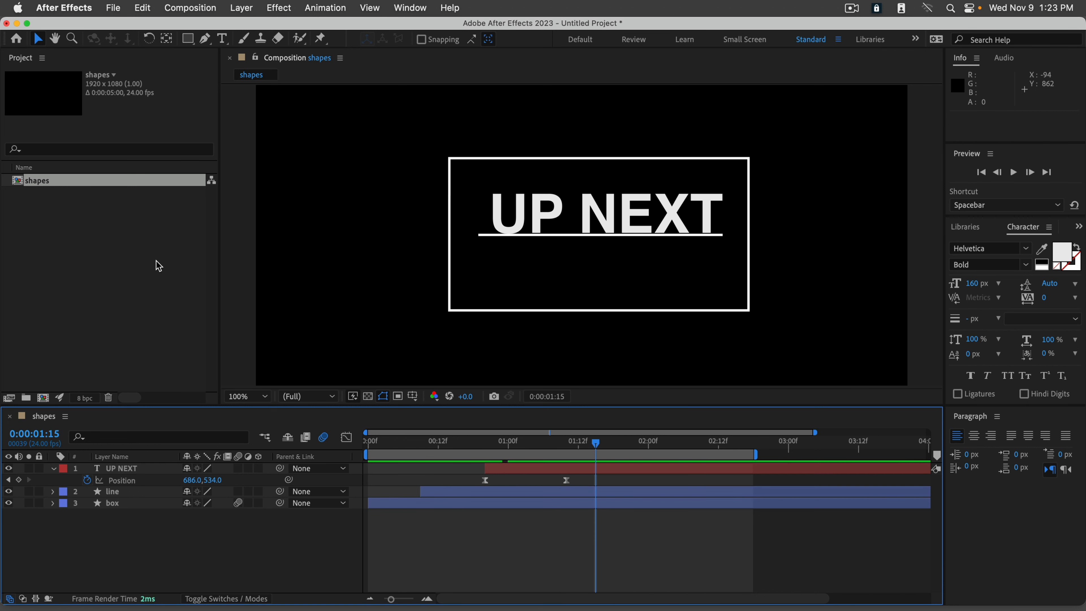
left_click(187, 39)
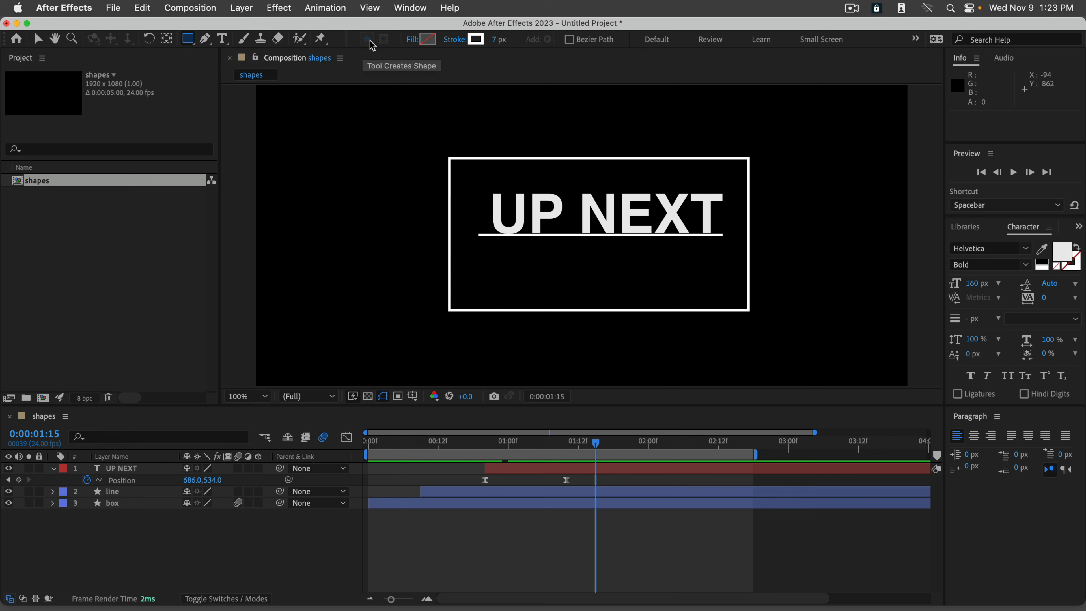
left_click(412, 39)
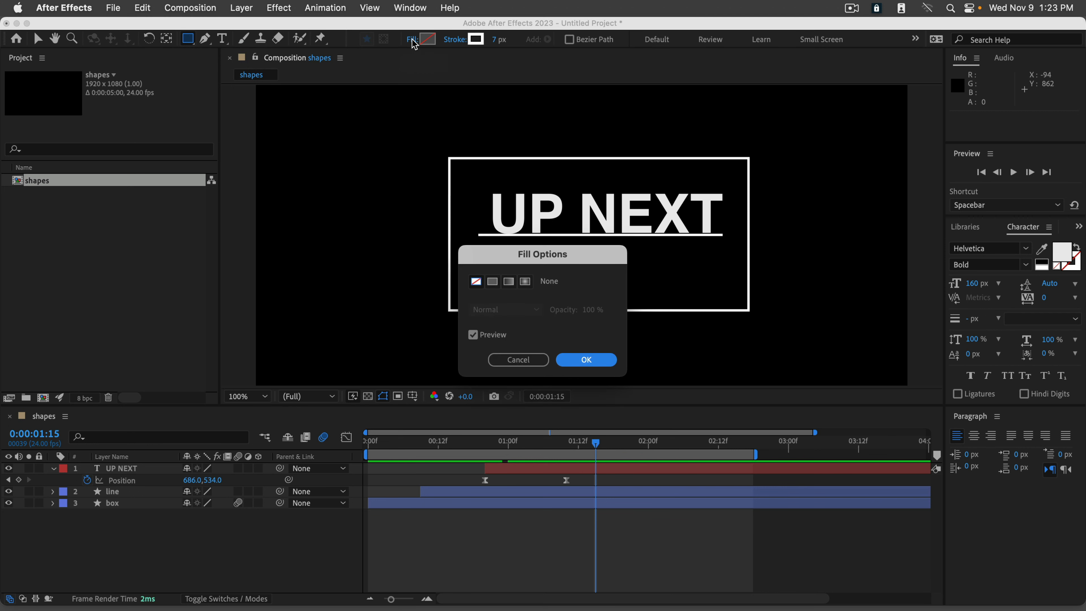
left_click(492, 283)
left_click(586, 359)
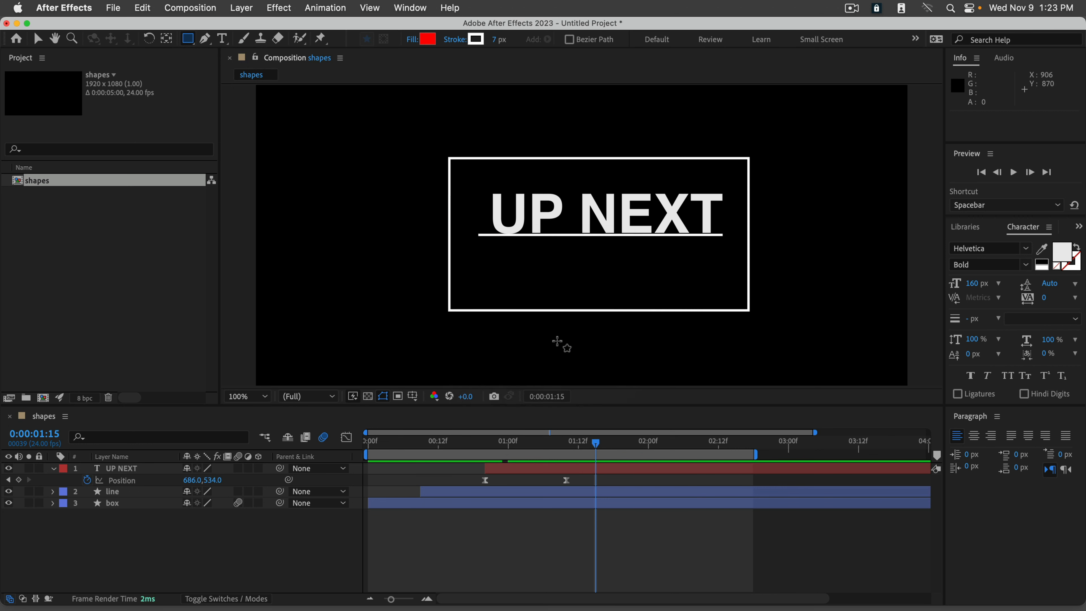
left_click(455, 39)
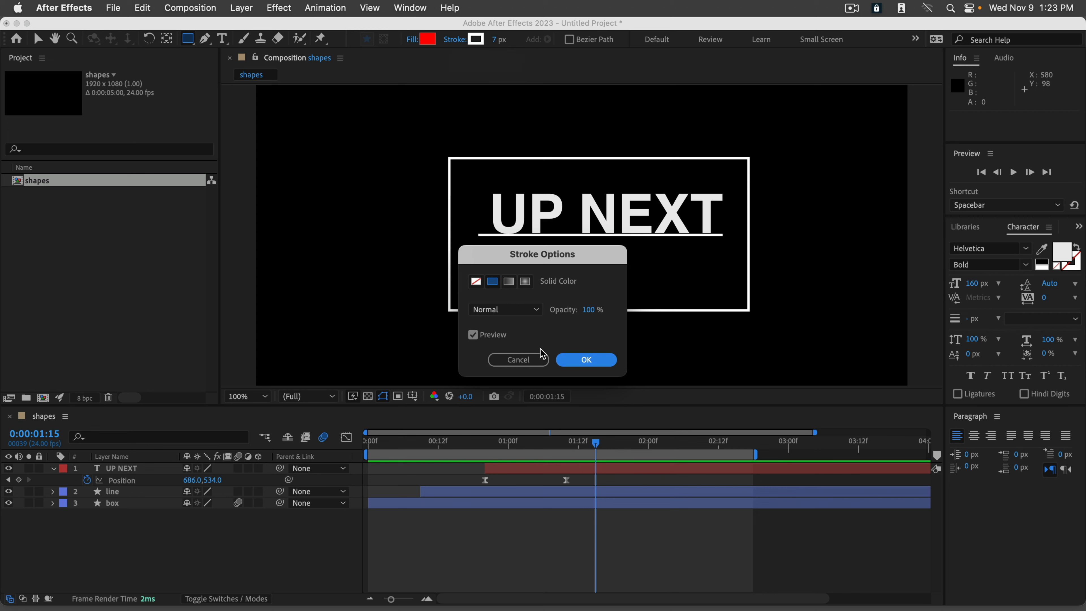
left_click(475, 282)
left_click(592, 359)
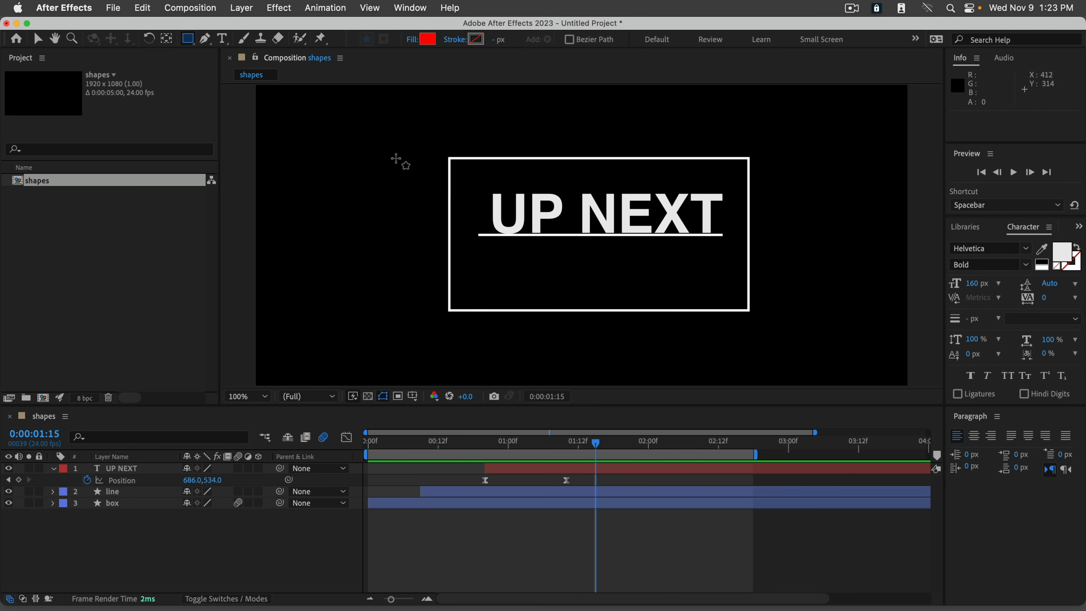
Step: Draw a red rectangle about 787 × 148 px covering the UP NEXT text down to the line, and name its layer "mask"
mouse_move(469, 184)
left_mouse_down()
mouse_move(505, 236)
mouse_move(745, 233)
mouse_move(736, 234)
left_mouse_up()
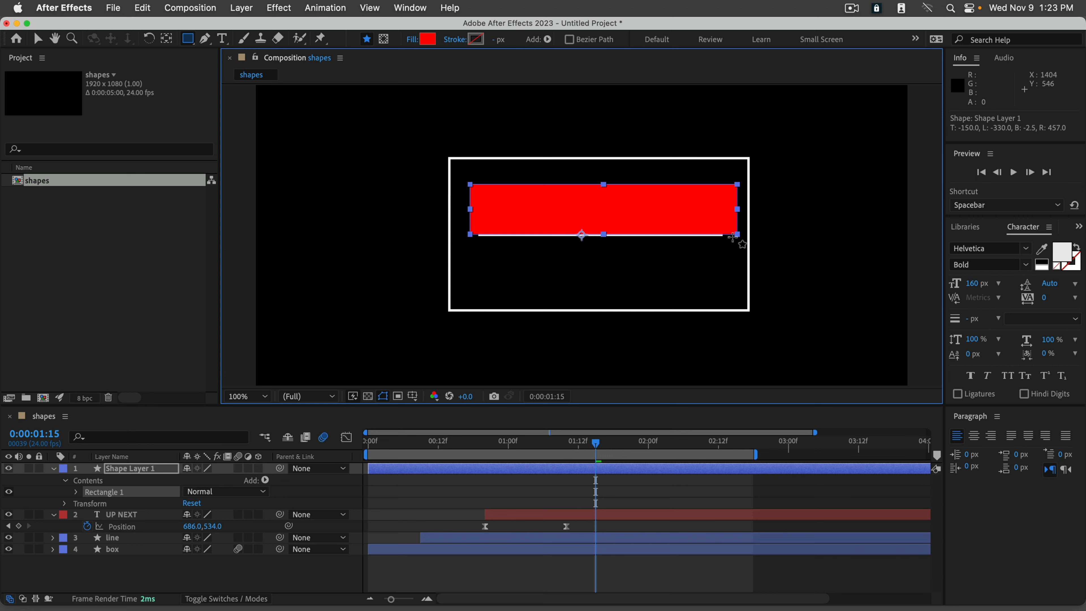
left_click(131, 474)
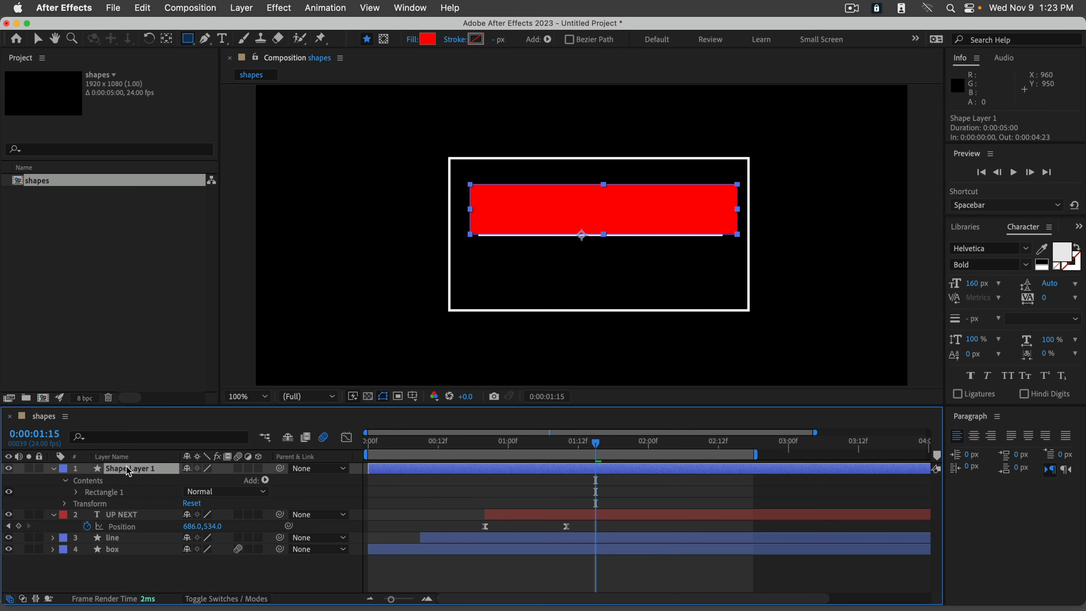
key("Return")
type("mask")
key("Return")
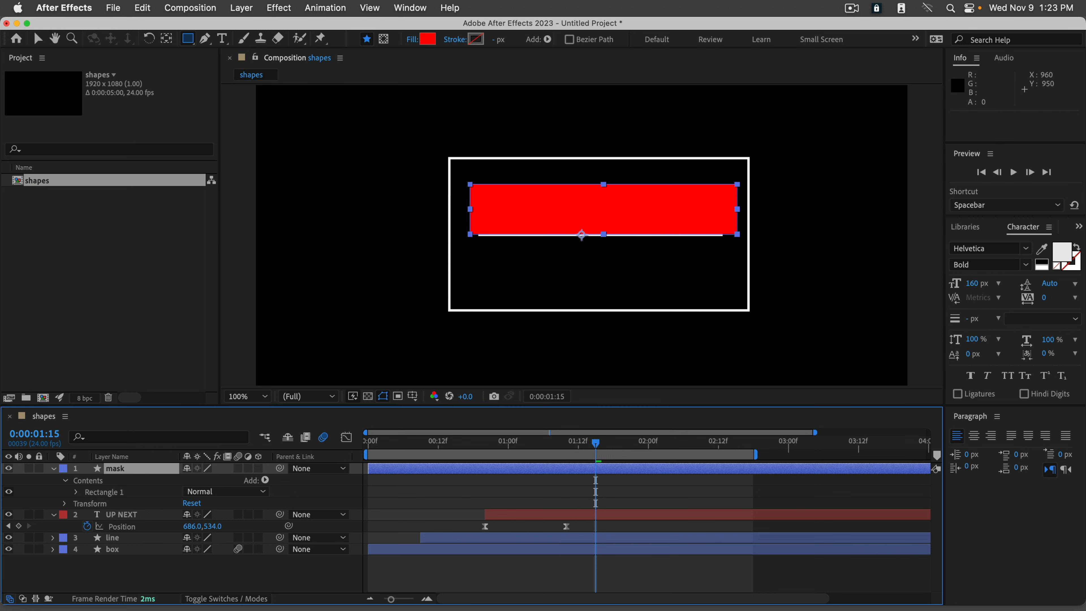
left_click(54, 469)
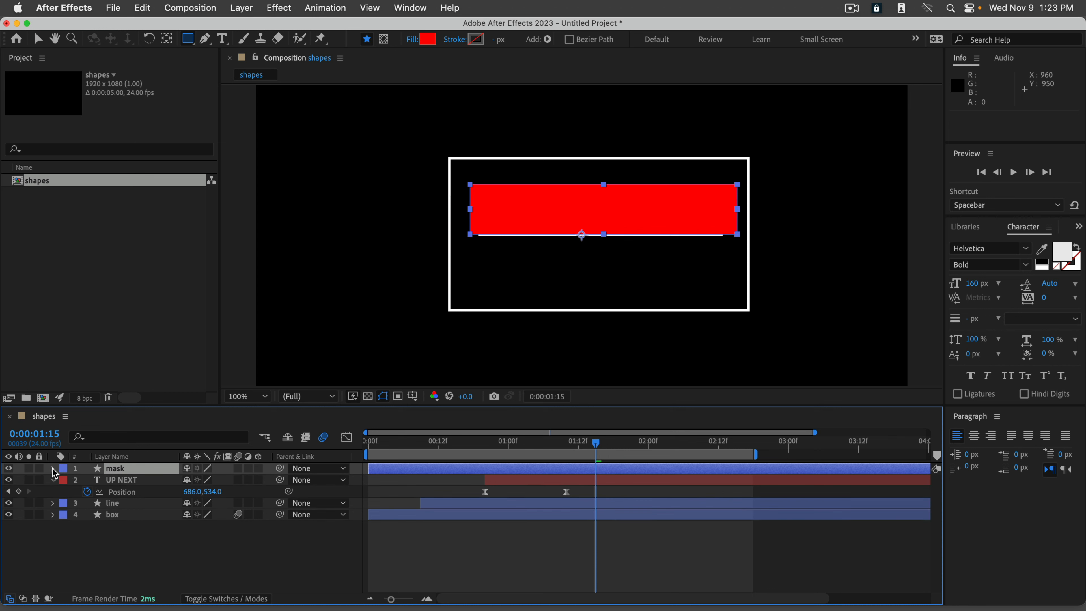
Step: Set the mask layer as the UP NEXT layer's track matte and preview the text reveal from the beginning
left_click(121, 480)
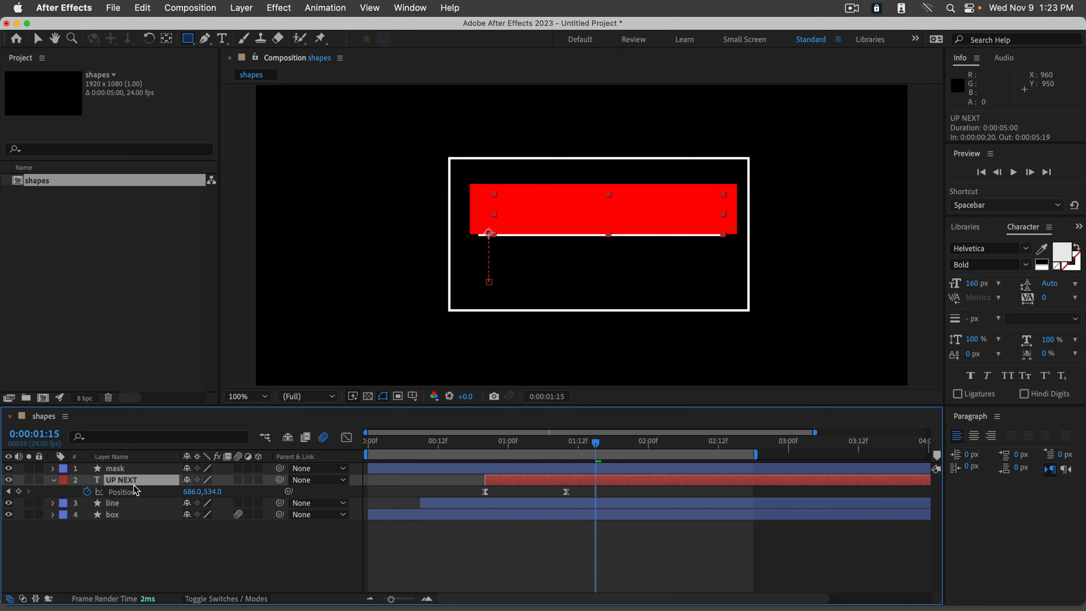
left_click(238, 599)
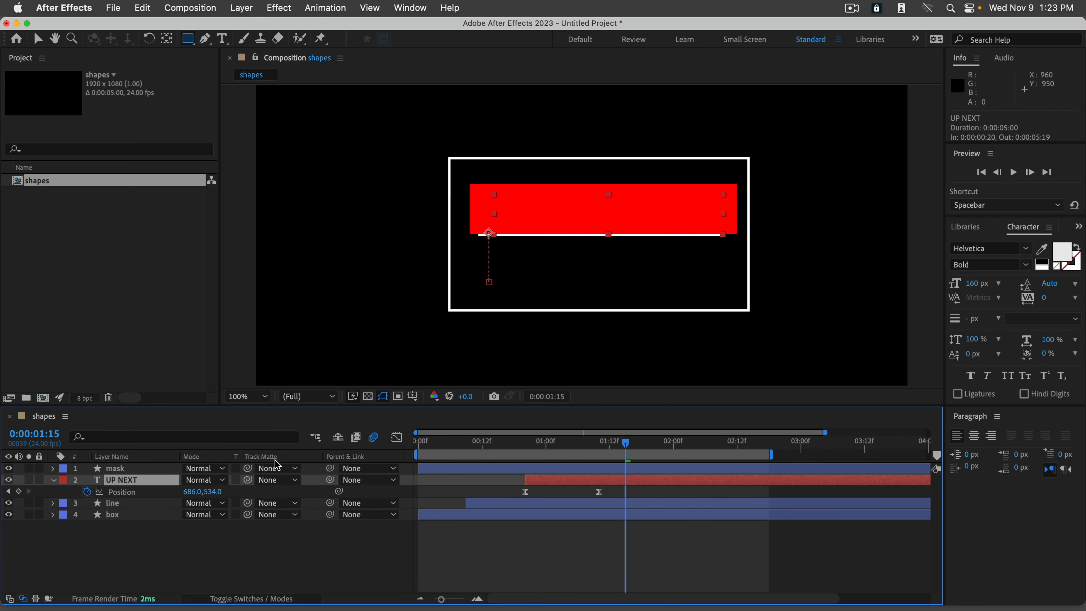
left_click(283, 480)
left_click(294, 518)
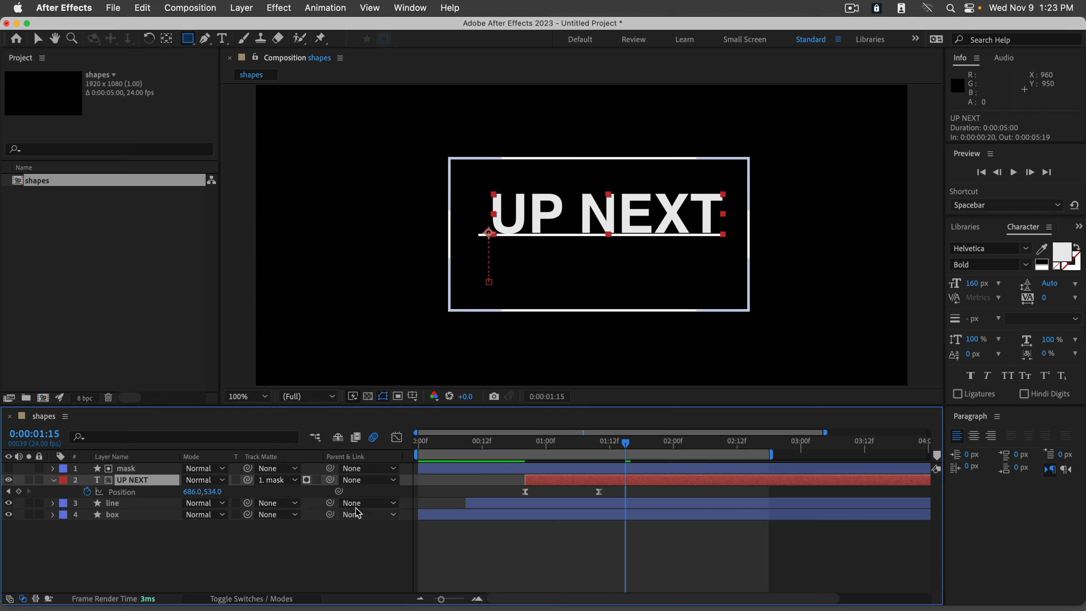
key("Home")
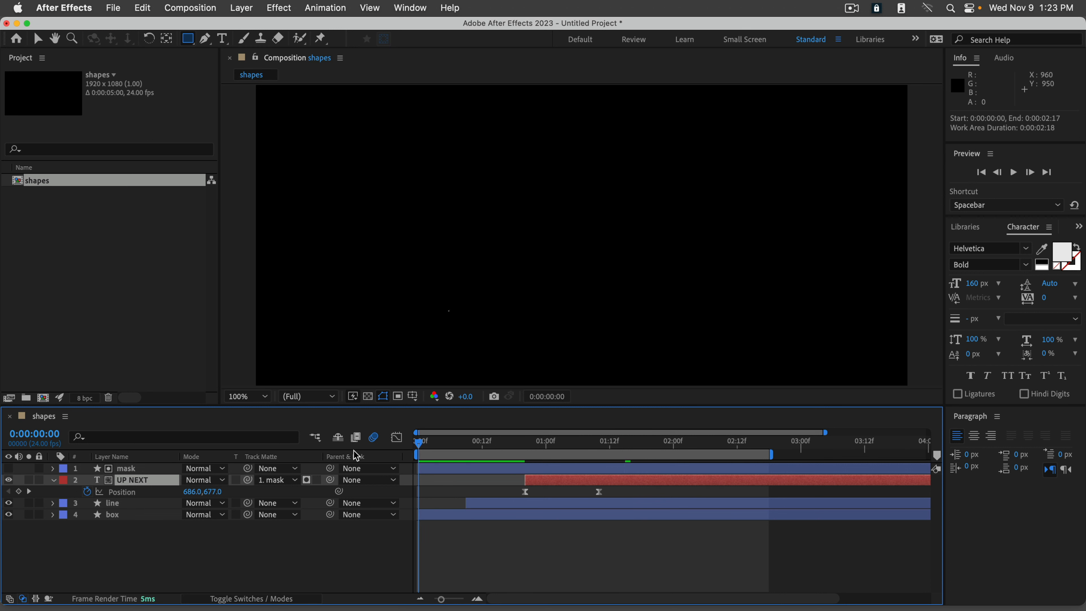
key("space")
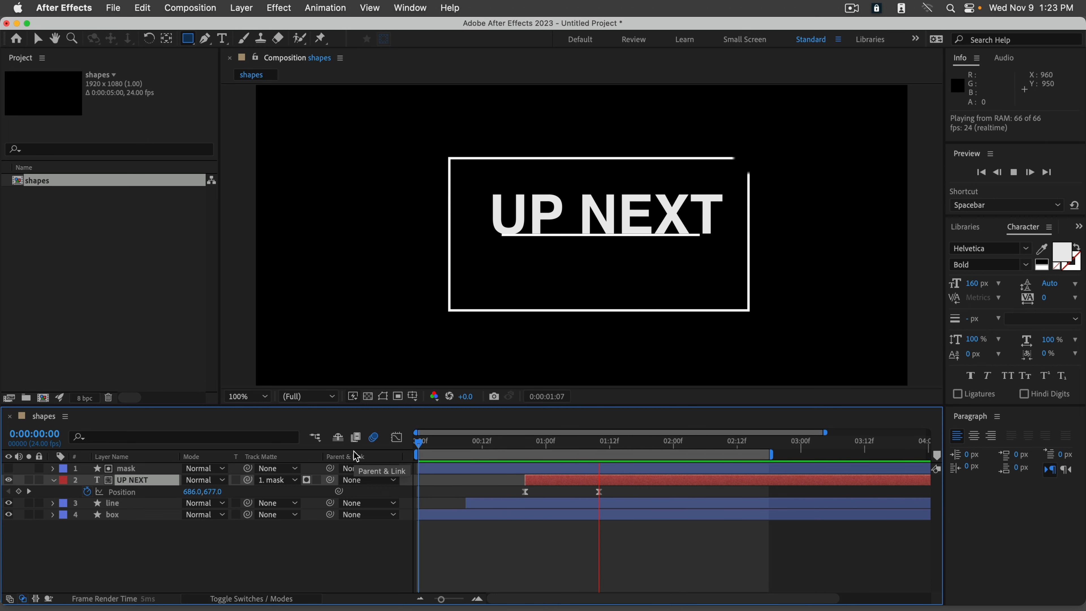
key("space")
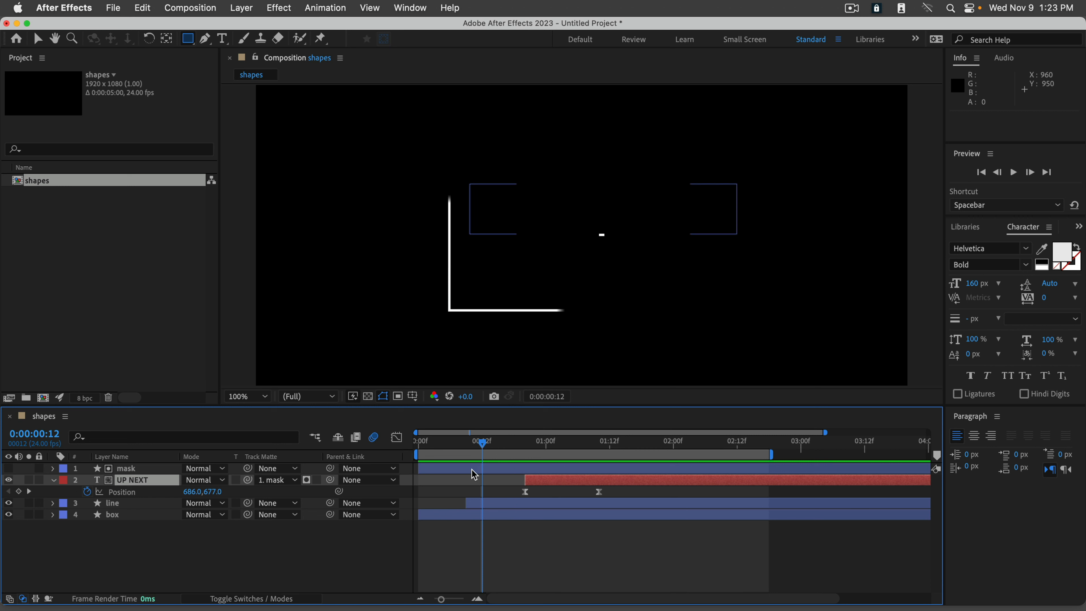
Step: Align the mask and UP NEXT layers to start together at 0:00:00:23 and preview the animation
left_click_drag(476, 470, 578, 471)
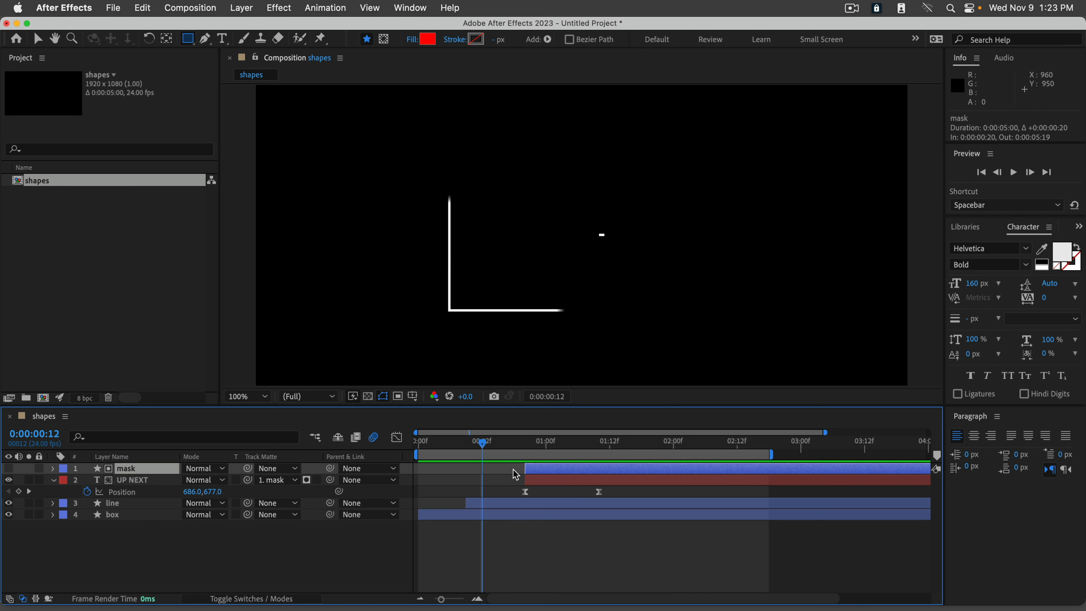
left_click_drag(512, 466, 564, 471)
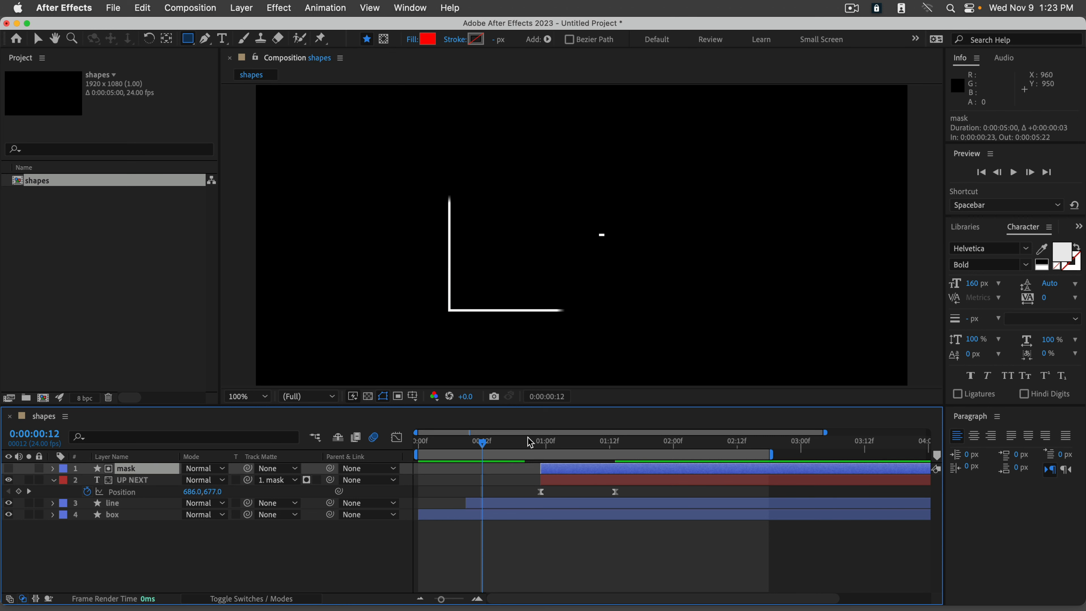
key("space")
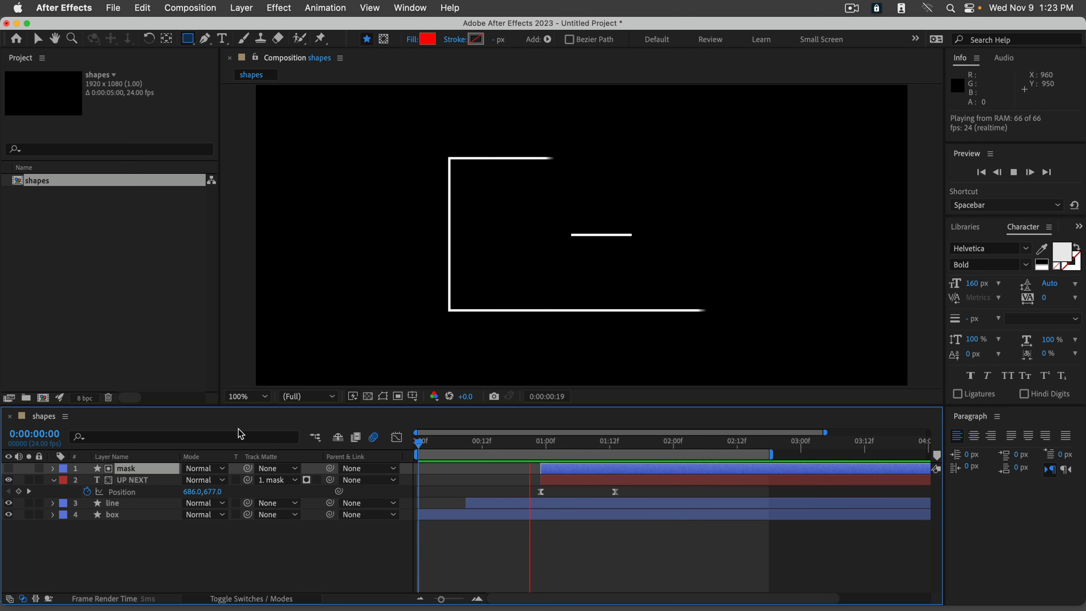
key("space")
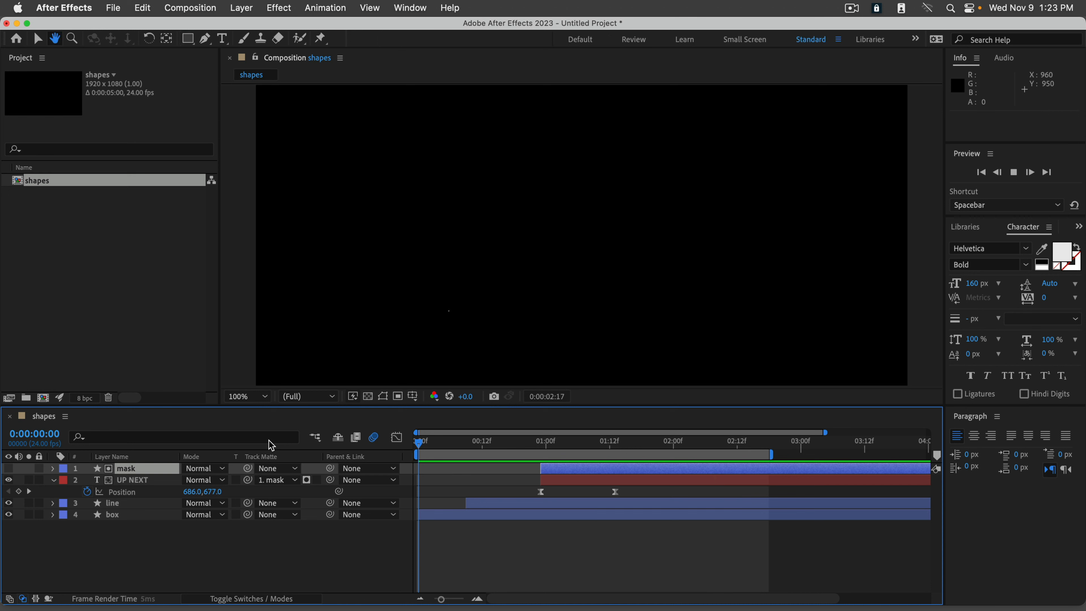
left_click_drag(518, 445, 657, 454)
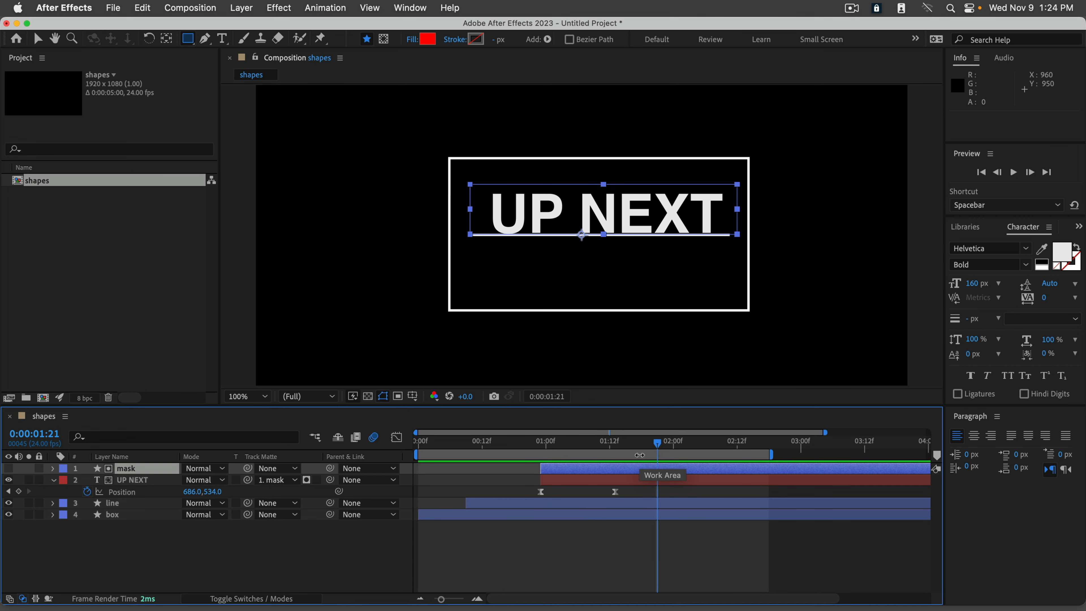